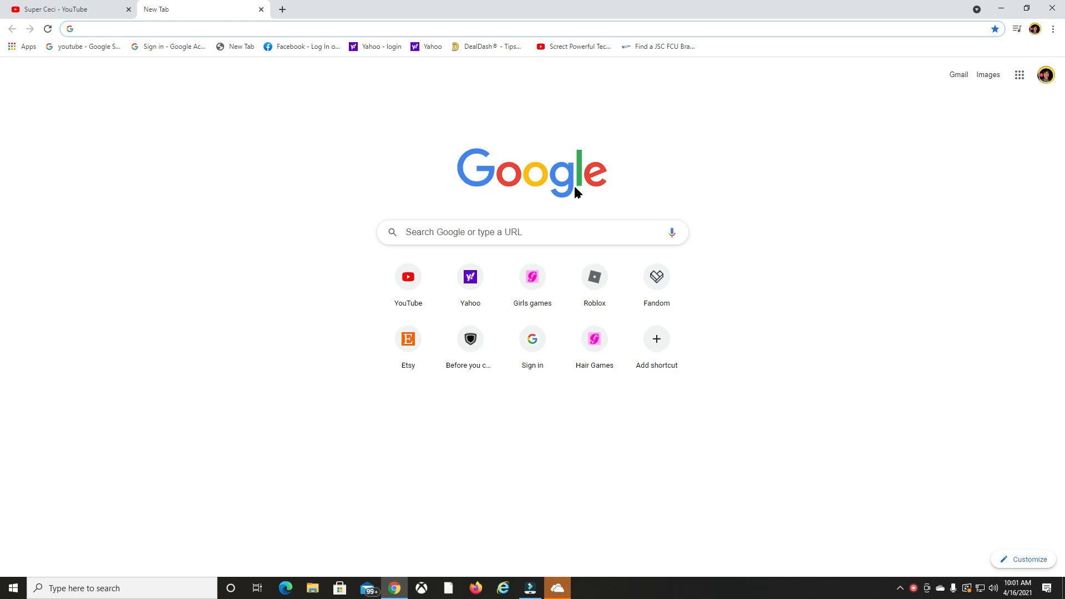
Search Google for Canva.com to get to the Canva website.
{"action": "left_click", "coordinate": [534, 232]}
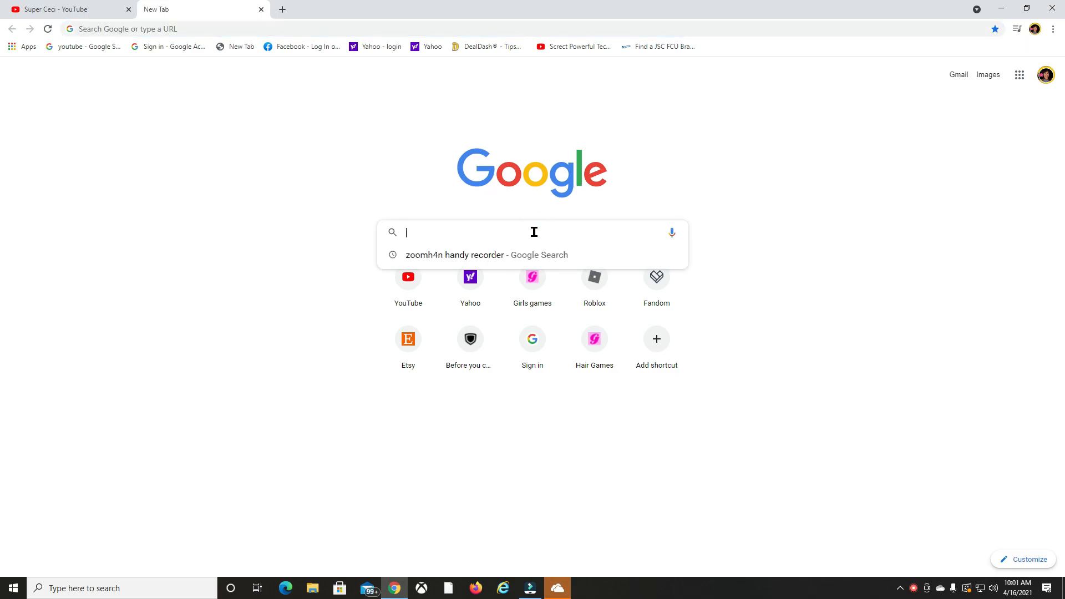
{"action": "type", "text": "Canc"}
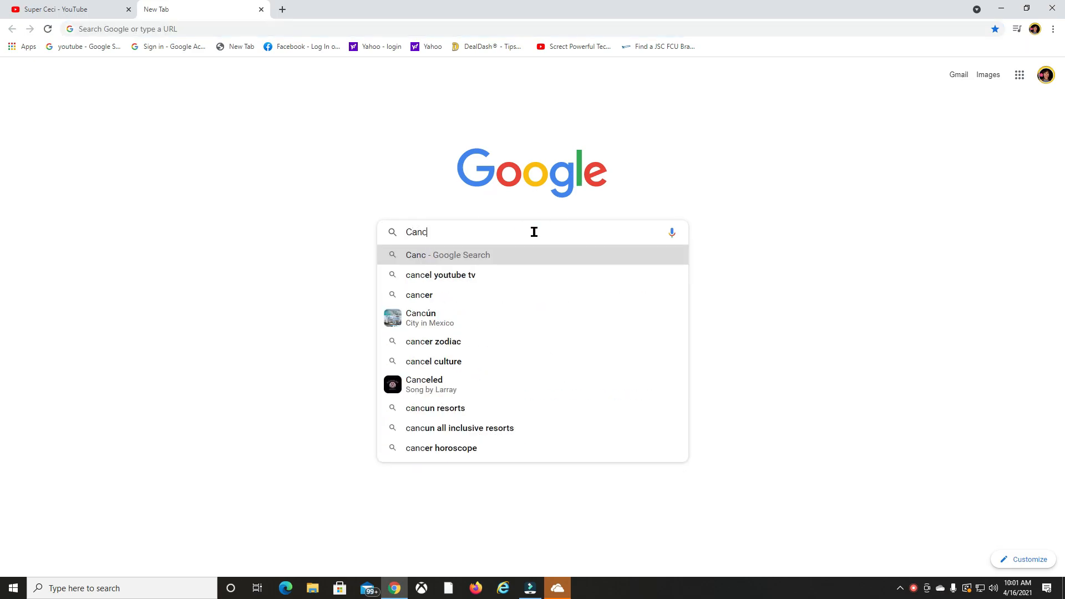
{"action": "key", "text": "BackSpace"}
{"action": "type", "text": "va.c"}
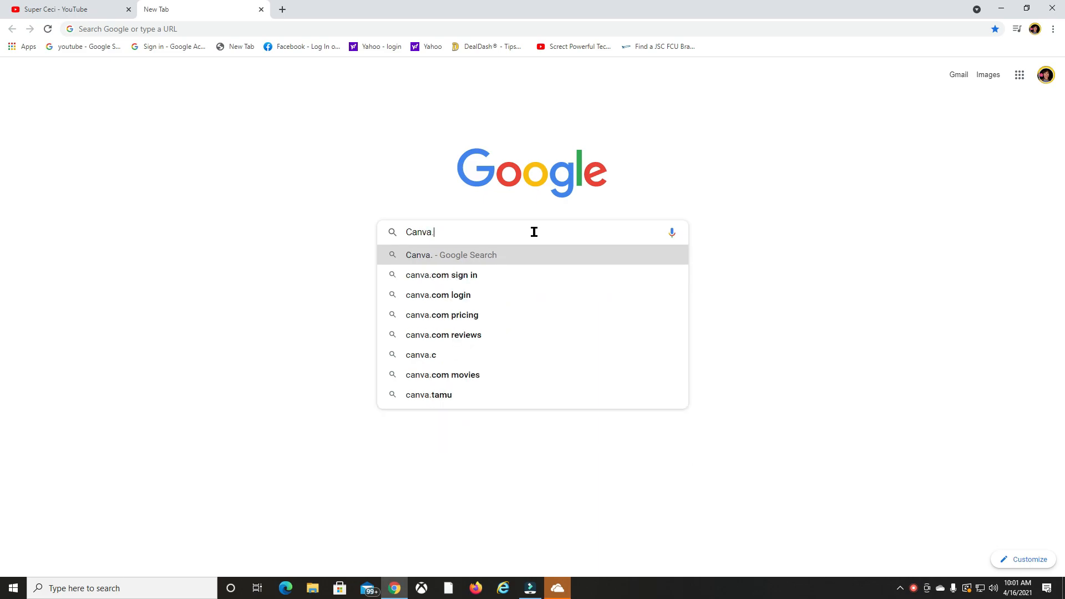
{"action": "type", "text": "om"}
{"action": "key", "text": "Return"}
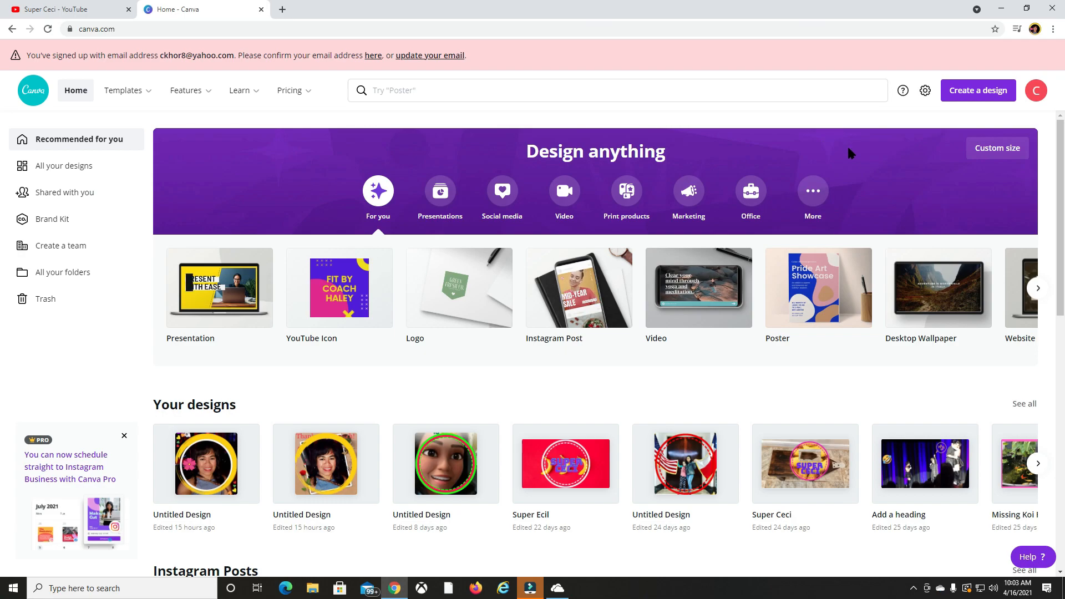
Create a new blank design using the YouTube Icon format.
{"action": "left_click", "coordinate": [982, 92]}
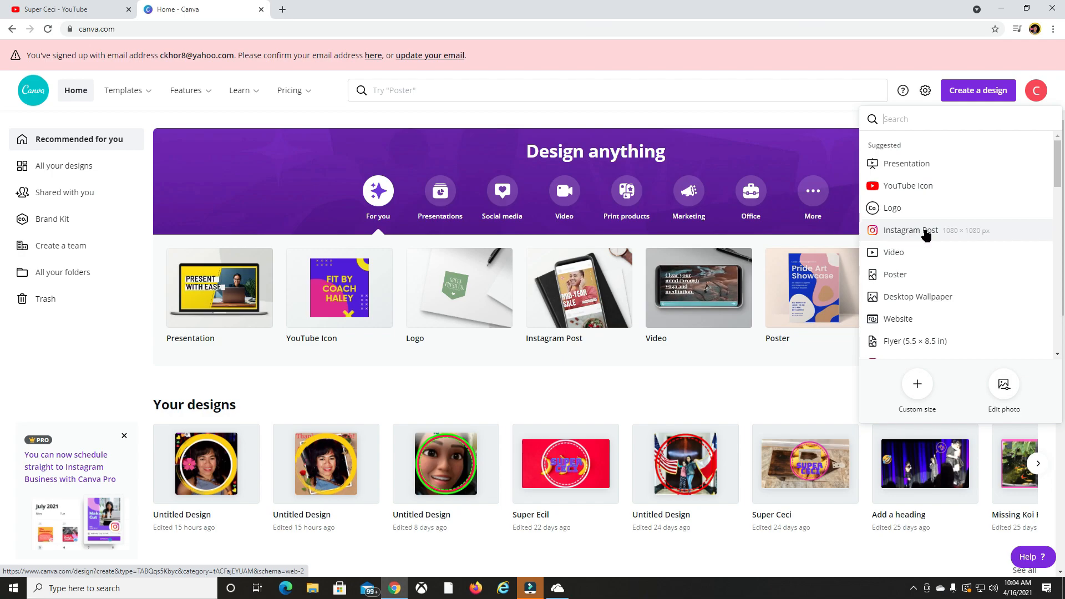
{"action": "left_click", "coordinate": [912, 188]}
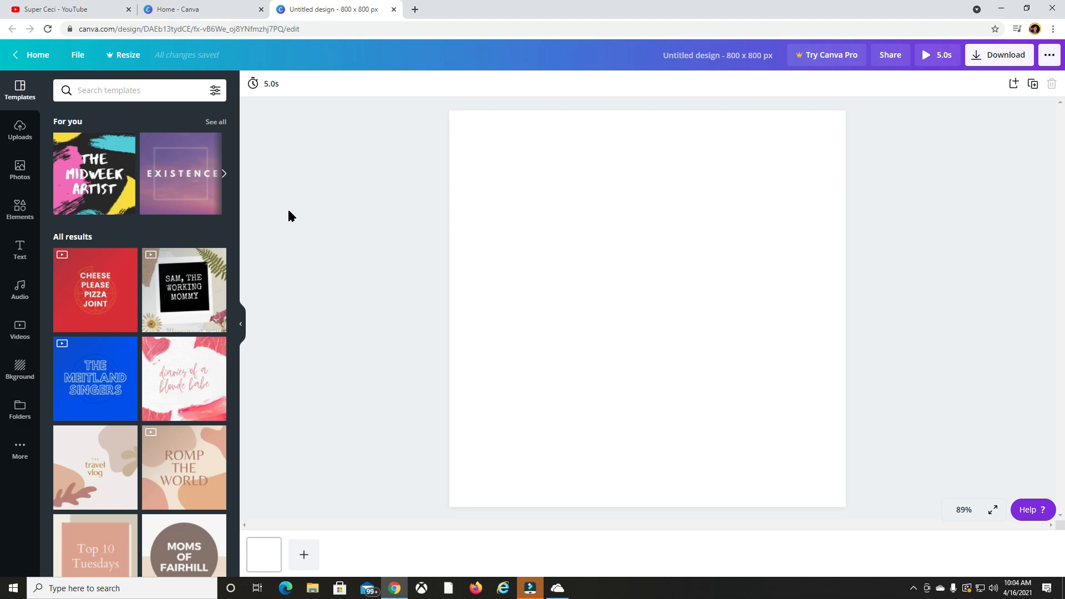
Upload the "super tekla" image from the computer's Pictures folder to the design's media library.
{"action": "left_click", "coordinate": [19, 129]}
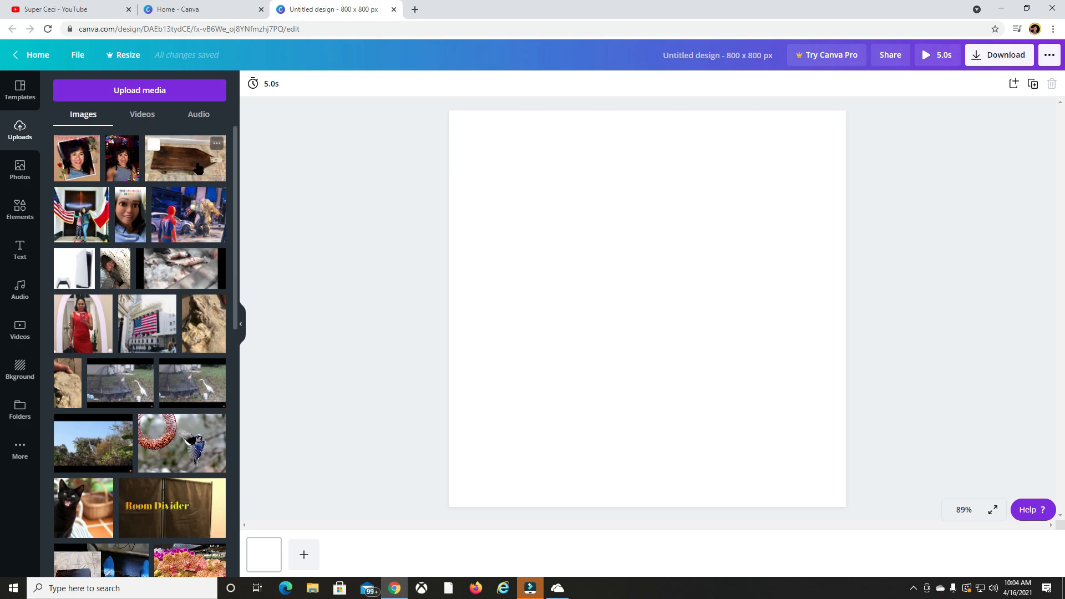
{"action": "left_click", "coordinate": [130, 92]}
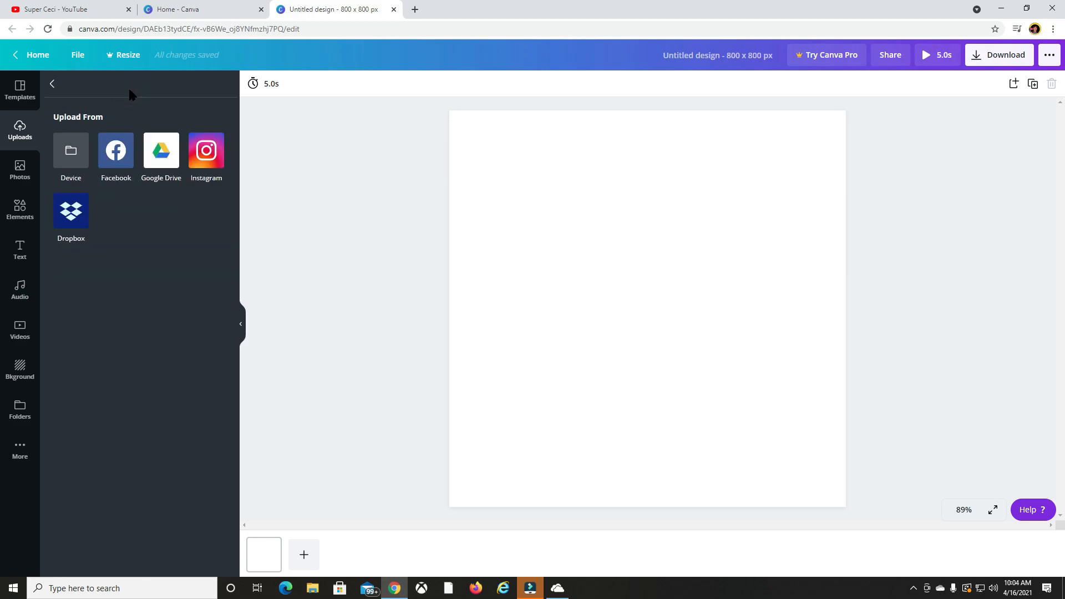
{"action": "left_click", "coordinate": [67, 155]}
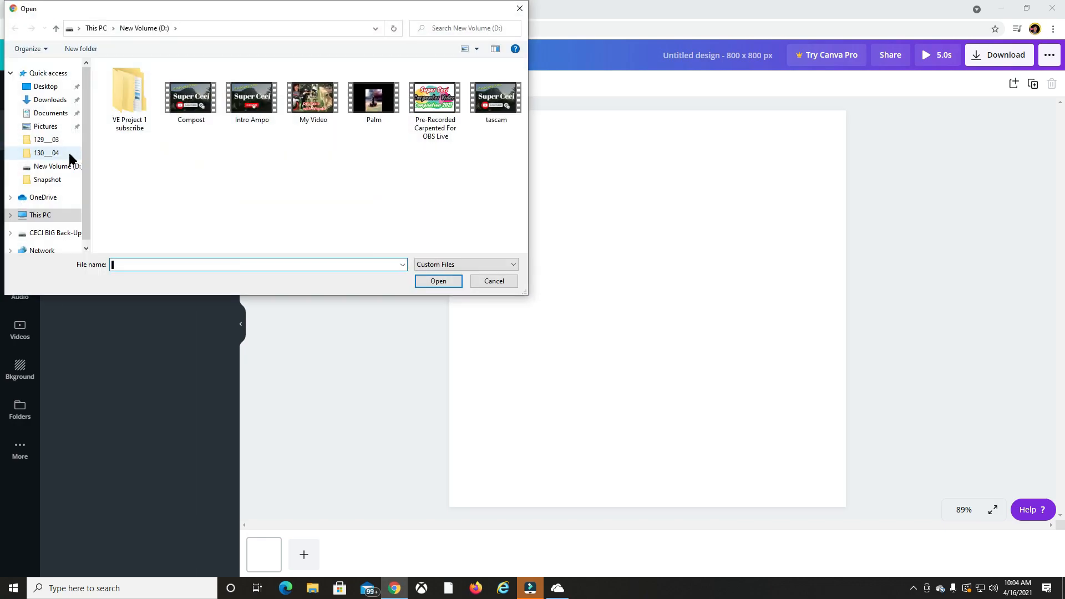
{"action": "left_click", "coordinate": [46, 126]}
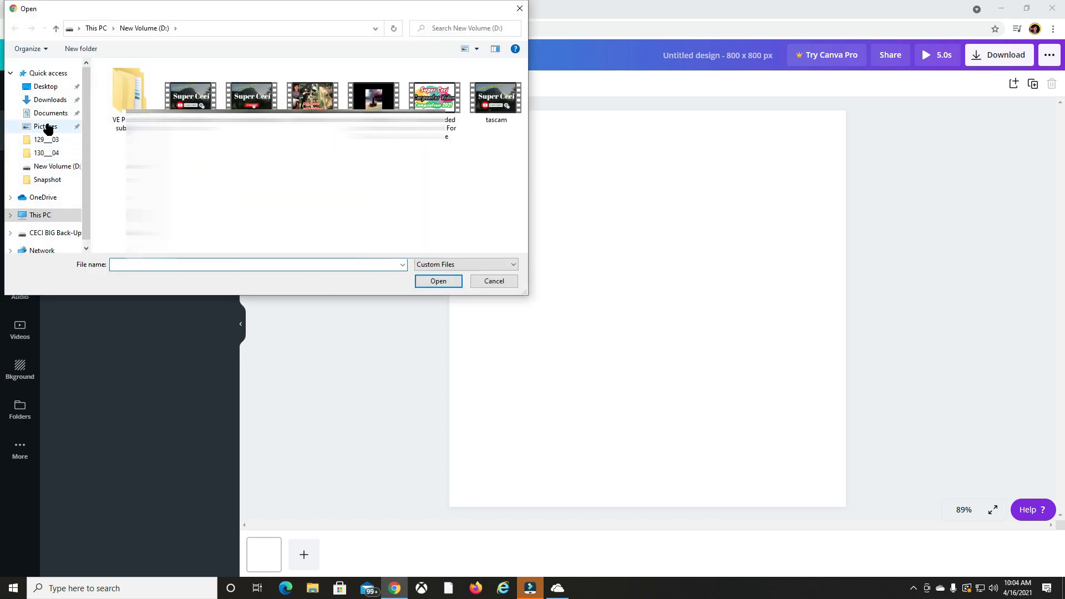
{"action": "left_click", "coordinate": [46, 125]}
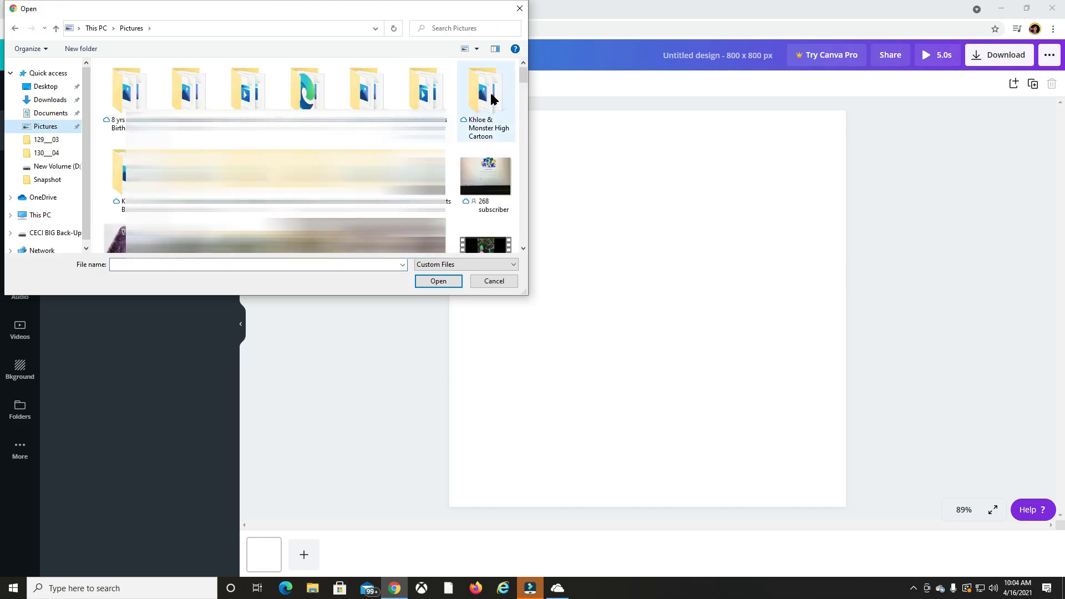
{"action": "left_click_drag", "start_coordinate": [522, 75], "coordinate": [522, 96]}
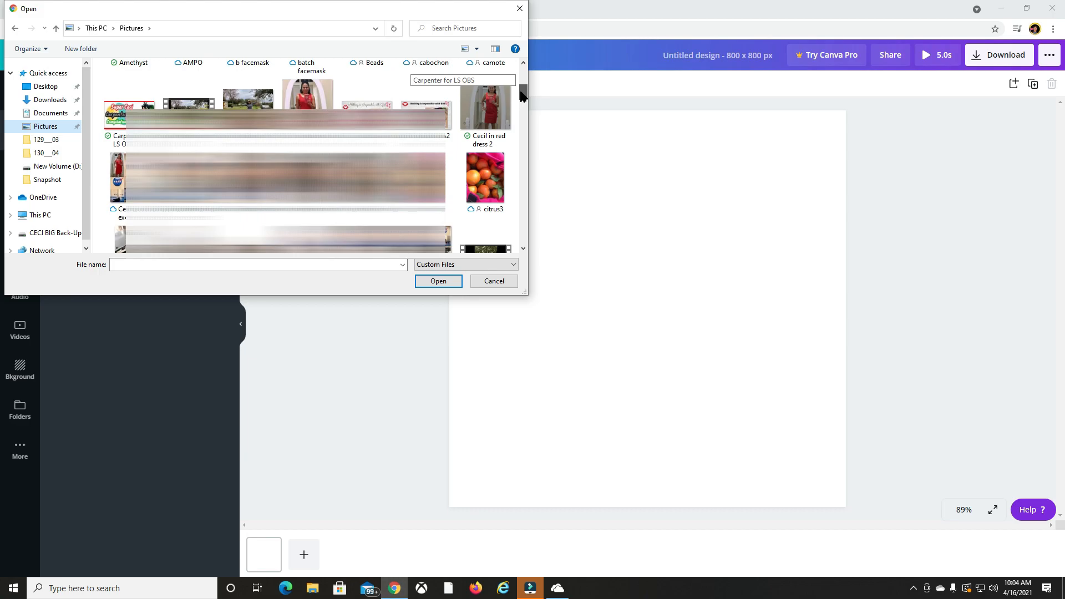
{"action": "left_click_drag", "start_coordinate": [523, 96], "coordinate": [520, 243]}
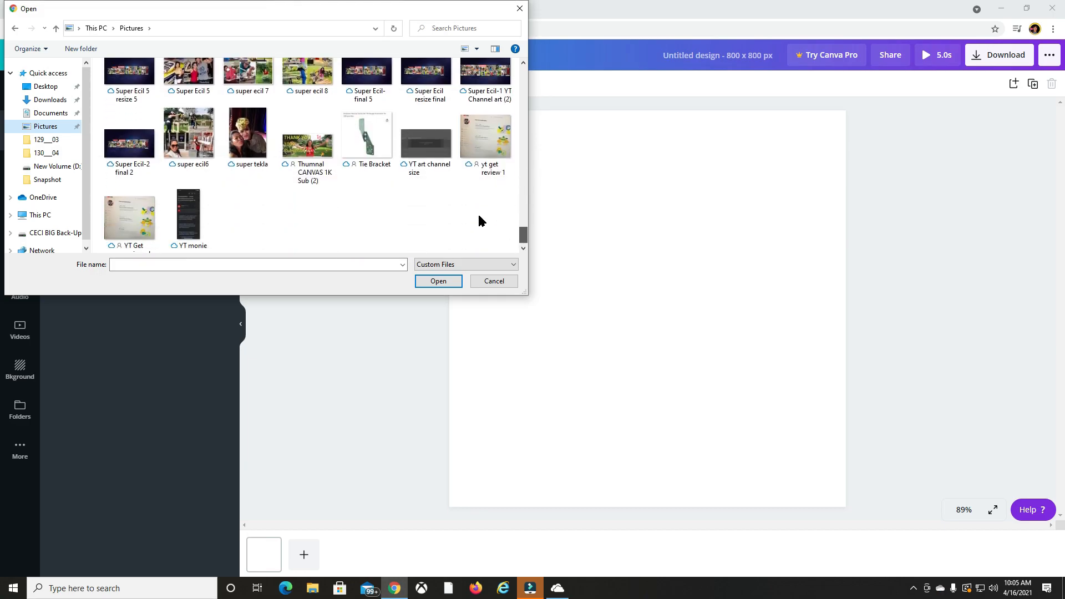
{"action": "left_click", "coordinate": [272, 135]}
{"action": "left_click", "coordinate": [438, 281]}
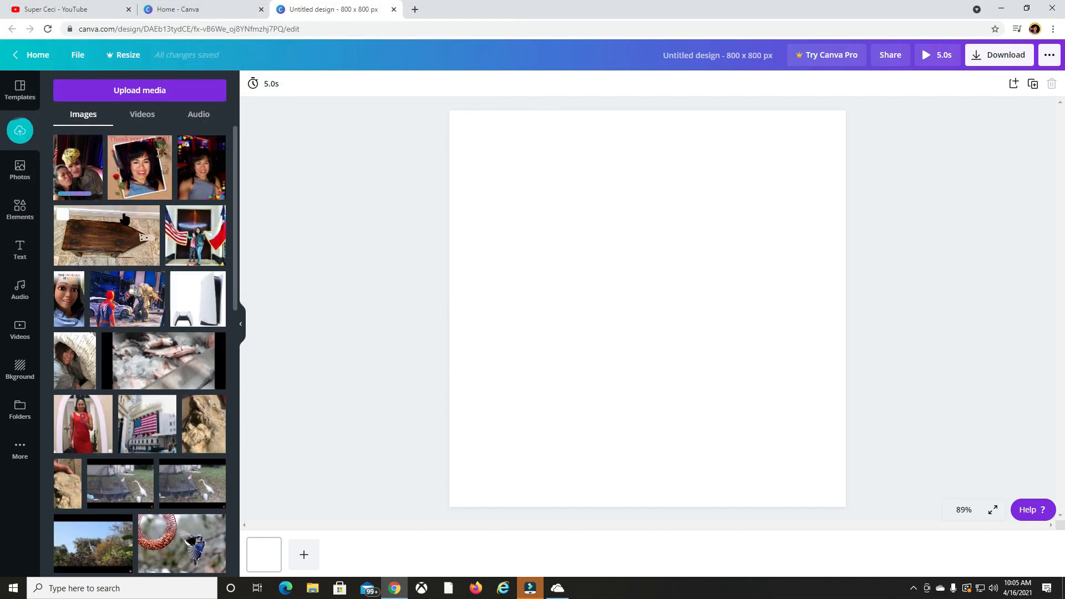
Place the uploaded photo on the page and enlarge it to span the full width and reach the upper edge.
{"action": "left_click", "coordinate": [77, 176]}
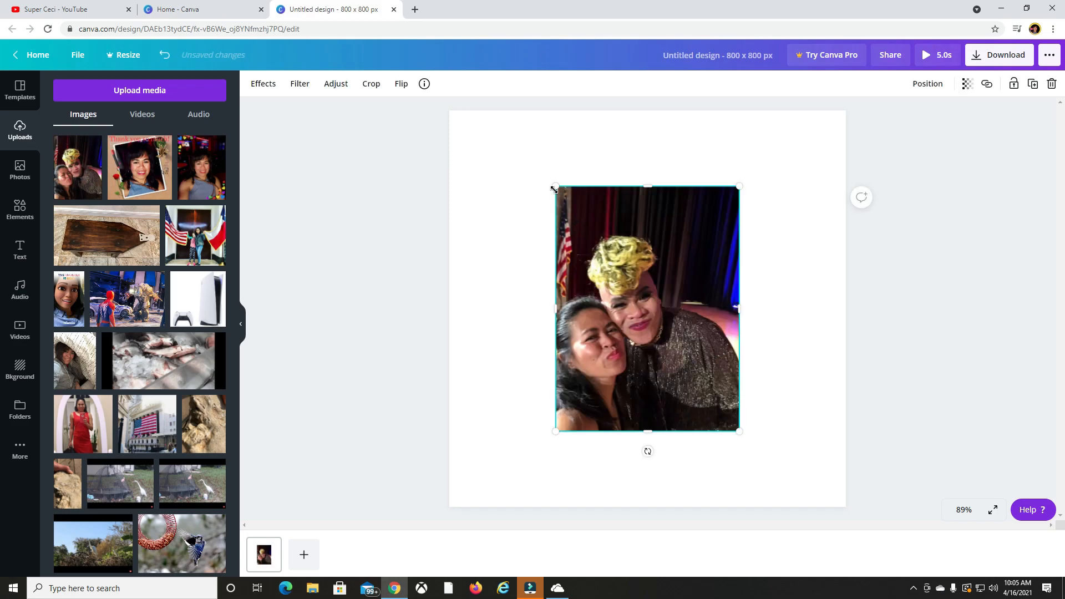
{"action": "left_click_drag", "start_coordinate": [555, 187], "coordinate": [502, 117]}
{"action": "left_click_drag", "start_coordinate": [743, 432], "coordinate": [822, 467]}
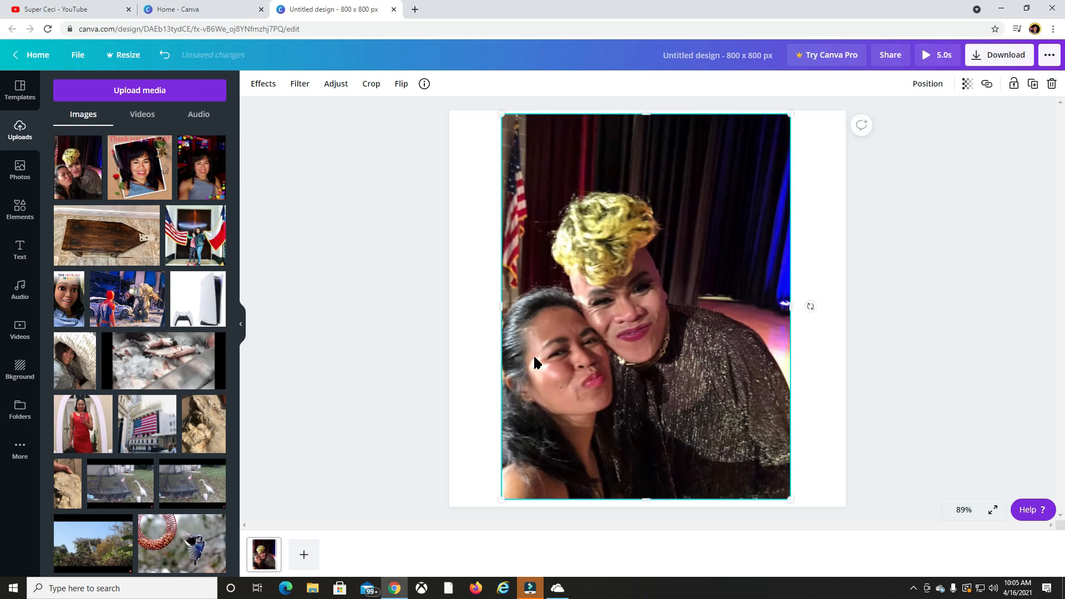
{"action": "left_click_drag", "start_coordinate": [505, 306], "coordinate": [449, 306]}
{"action": "left_click_drag", "start_coordinate": [791, 304], "coordinate": [846, 307]}
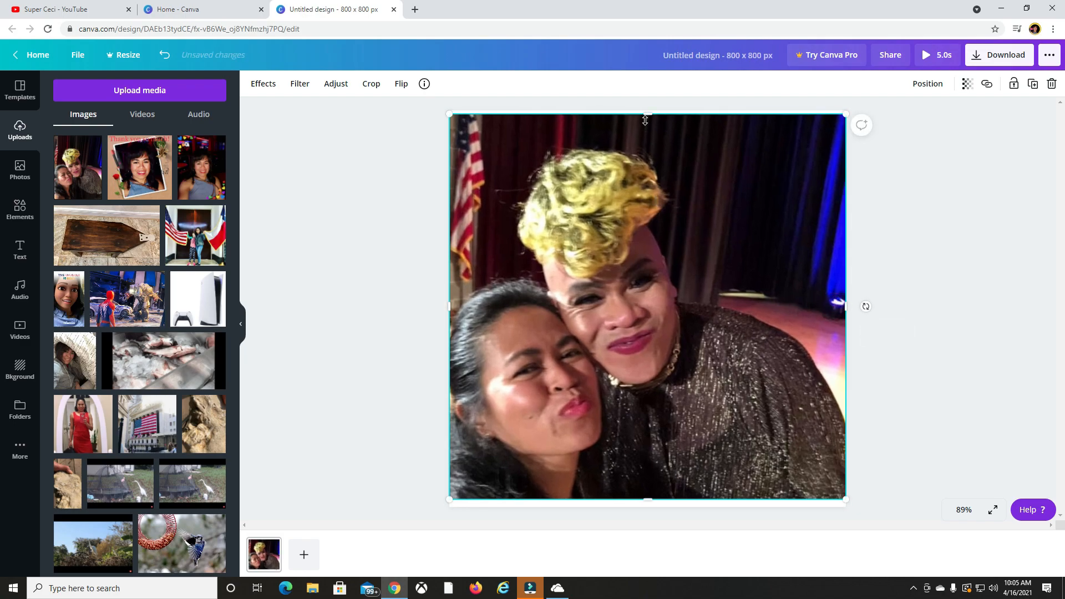
{"action": "left_click_drag", "start_coordinate": [646, 116], "coordinate": [647, 111]}
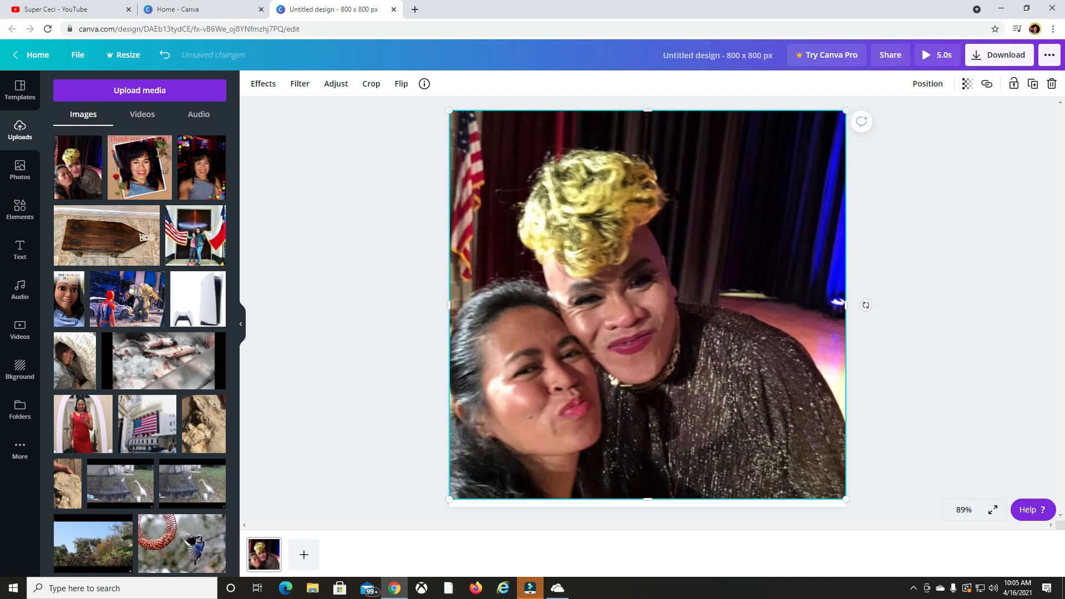
Search the design elements for "Border Frame" and look through the available borders.
{"action": "left_click", "coordinate": [20, 210]}
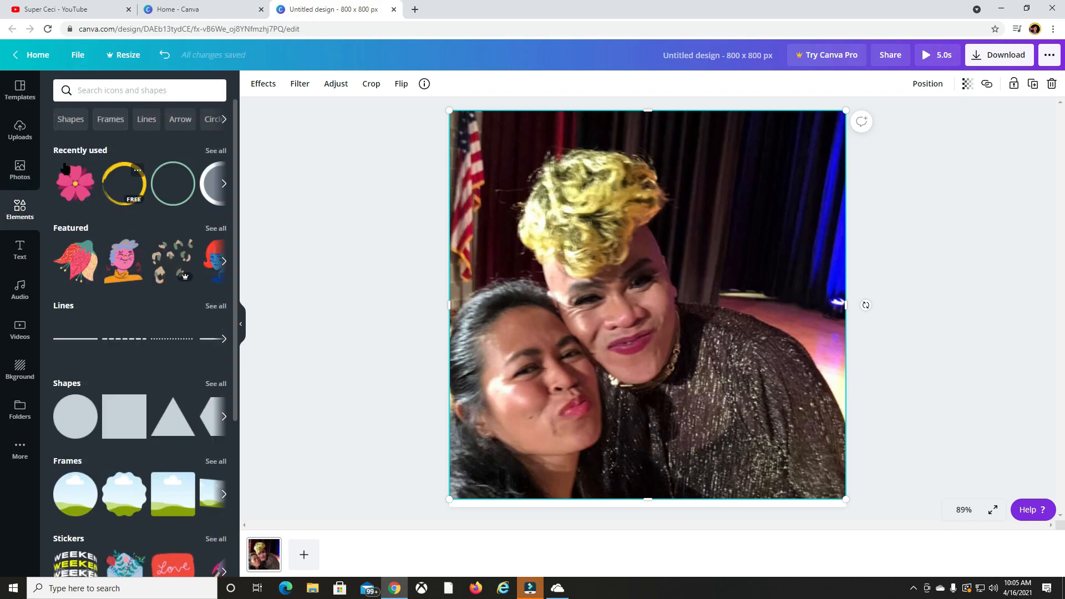
{"action": "left_click", "coordinate": [109, 119]}
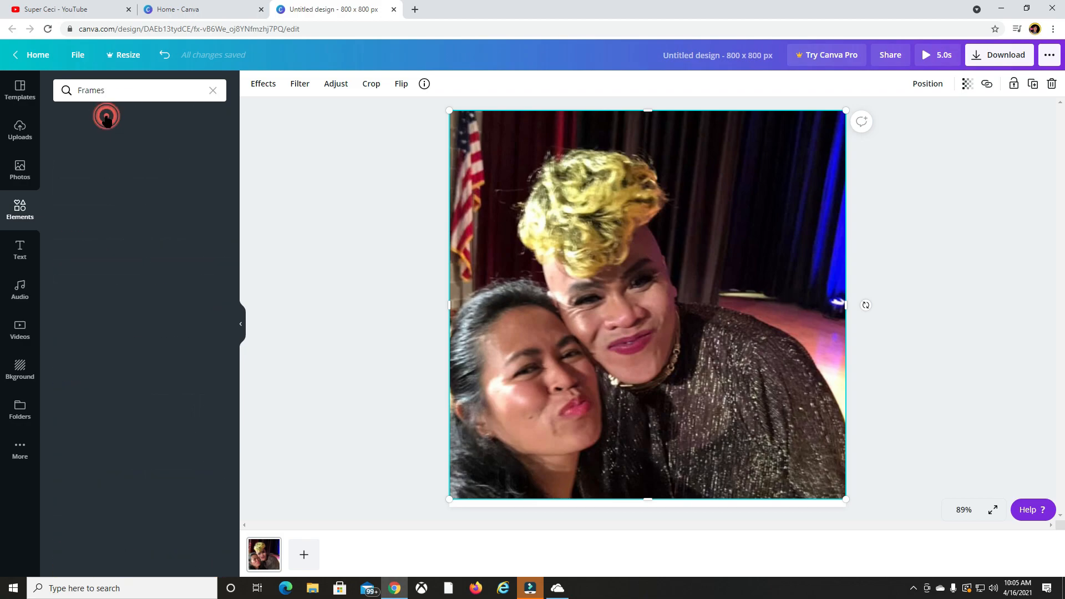
{"action": "left_click", "coordinate": [128, 92]}
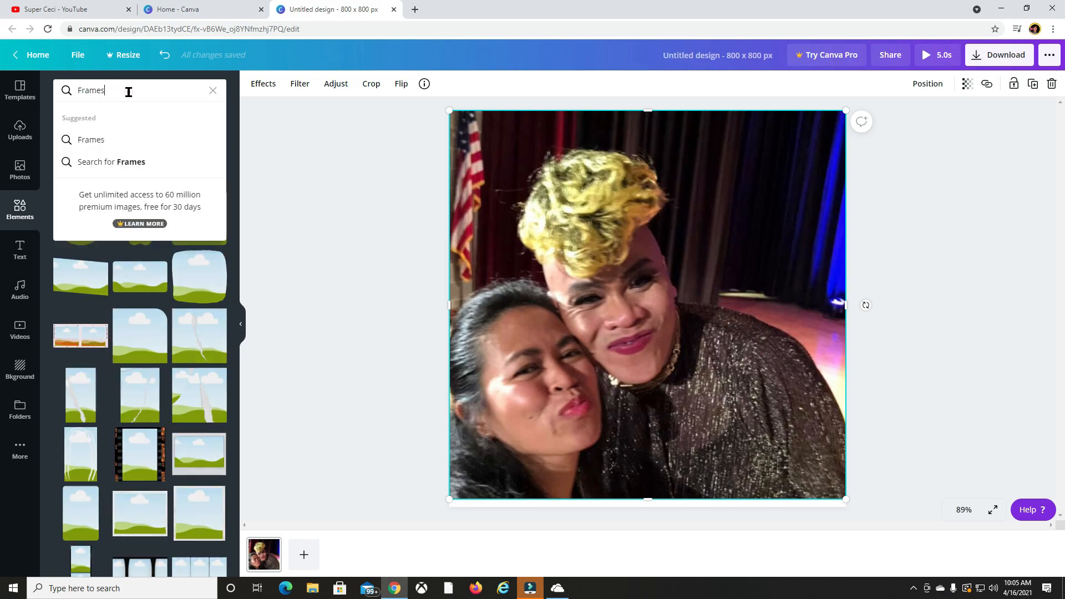
{"action": "key", "text": "BackSpace"}
{"action": "key", "text": "BackSpace"}
{"action": "key", "text": "BackSpace"}
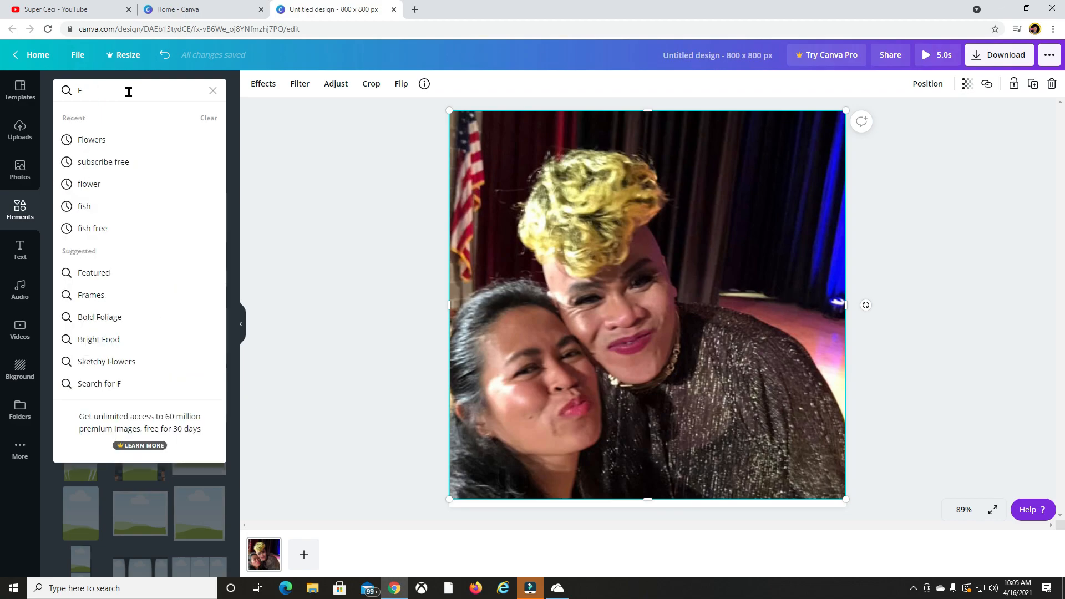
{"action": "type", "text": "Border Fra"}
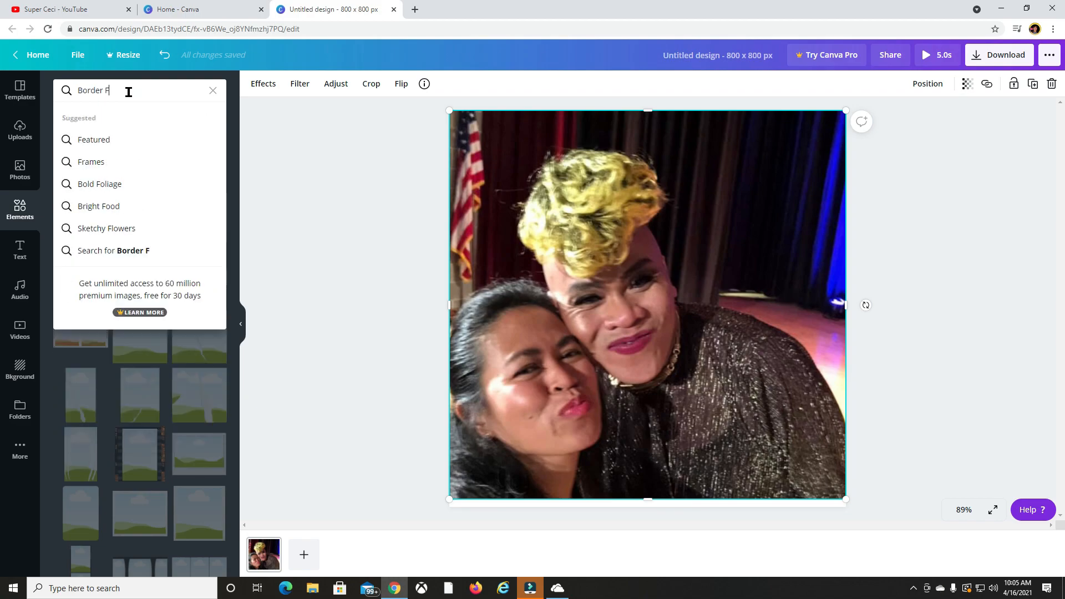
{"action": "type", "text": "me"}
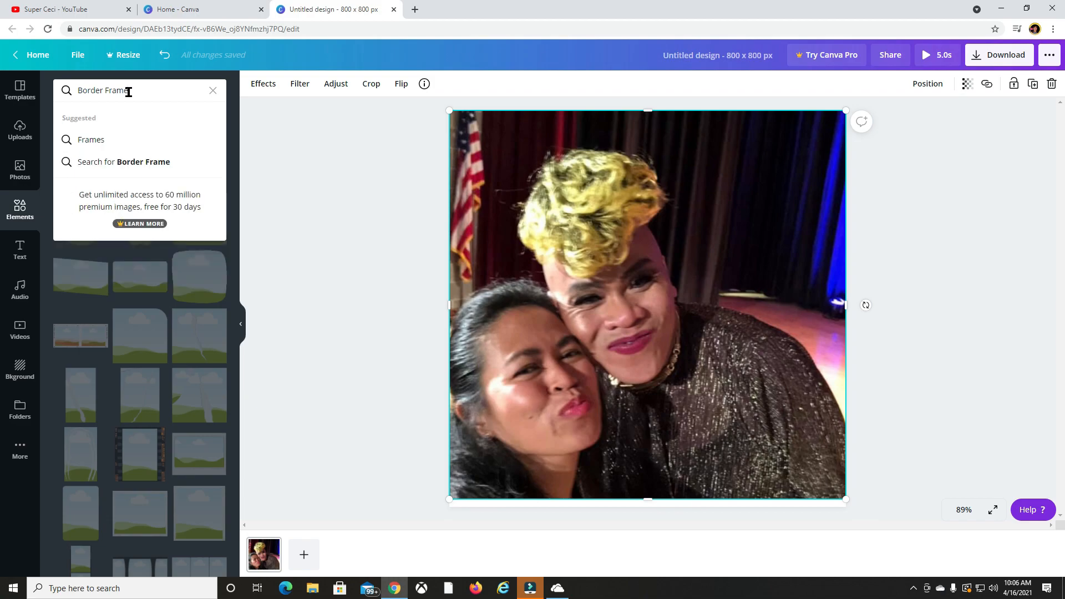
{"action": "key", "text": "Return"}
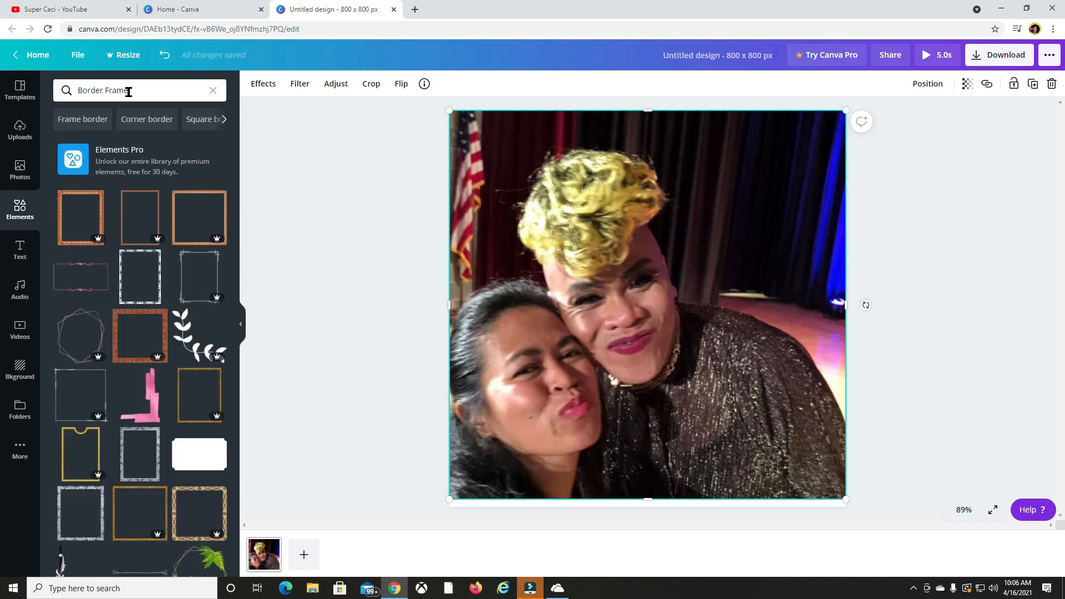
{"action": "scroll", "coordinate": [158, 375], "scroll_direction": "down", "scroll_amount": 6}
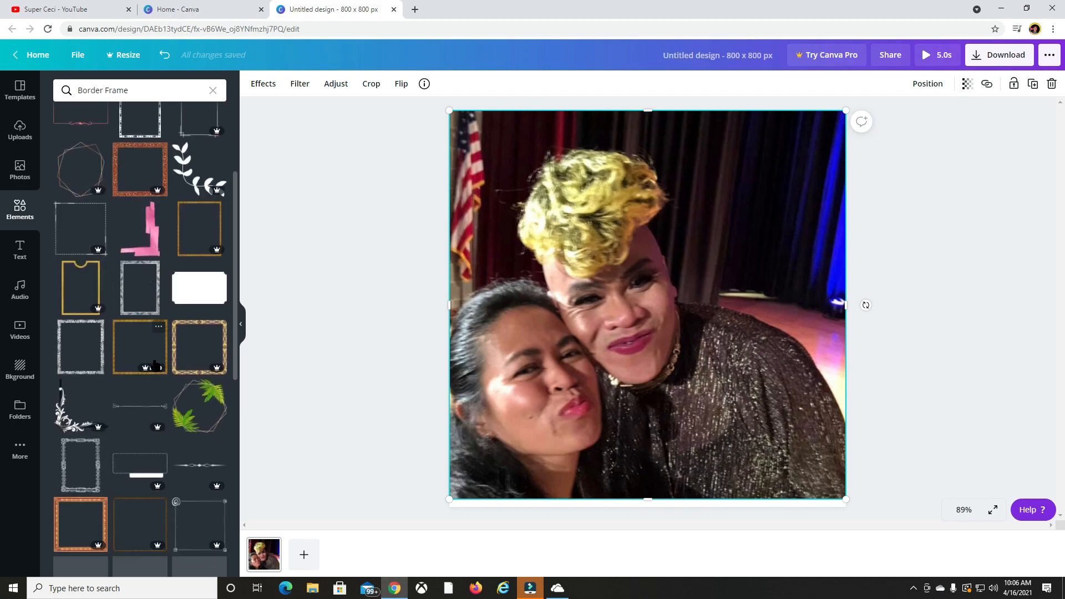
{"action": "scroll", "coordinate": [158, 375], "scroll_direction": "down", "scroll_amount": 4}
{"action": "scroll", "coordinate": [156, 375], "scroll_direction": "up", "scroll_amount": 6}
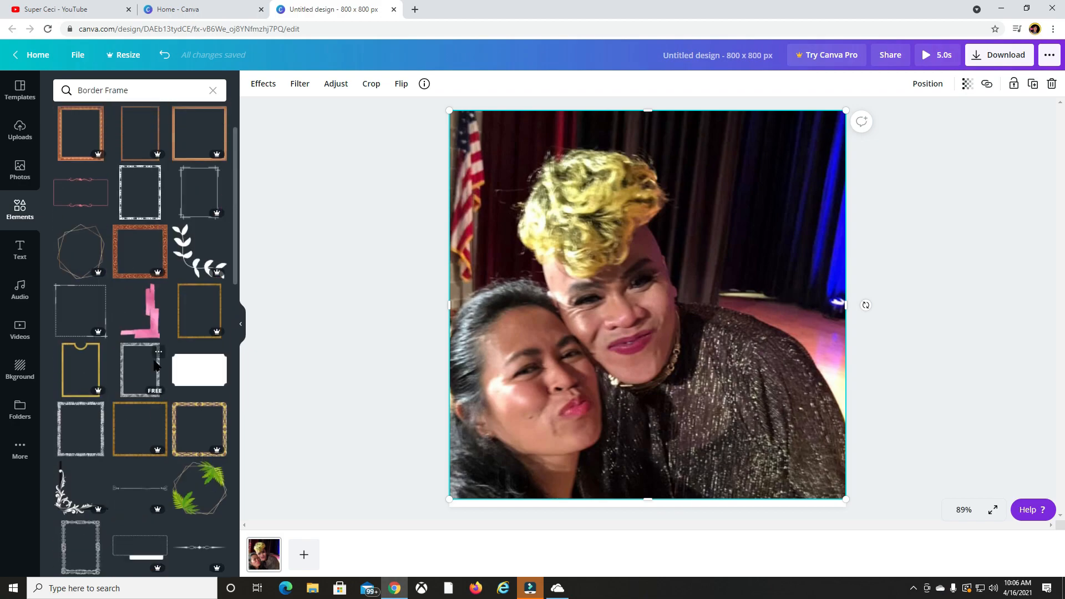
Replace the element search term with "Border circle" and run the search.
{"action": "left_click", "coordinate": [164, 89]}
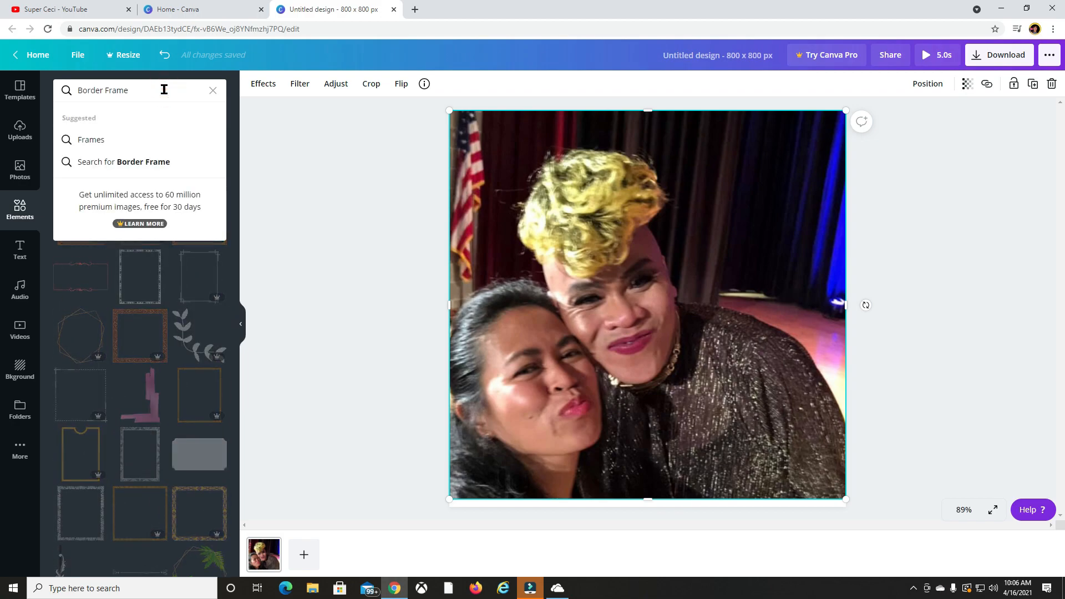
{"action": "key", "text": "BackSpace"}
{"action": "key", "text": "BackSpace"}
{"action": "key", "text": "BackSpace"}
{"action": "key", "text": "BackSpace"}
{"action": "key", "text": "BackSpace"}
{"action": "key", "text": "BackSpace"}
{"action": "key", "text": "BackSpace"}
{"action": "key", "text": "BackSpace"}
{"action": "key", "text": "BackSpace"}
{"action": "key", "text": "BackSpace"}
{"action": "key", "text": "BackSpace"}
{"action": "key", "text": "BackSpace"}
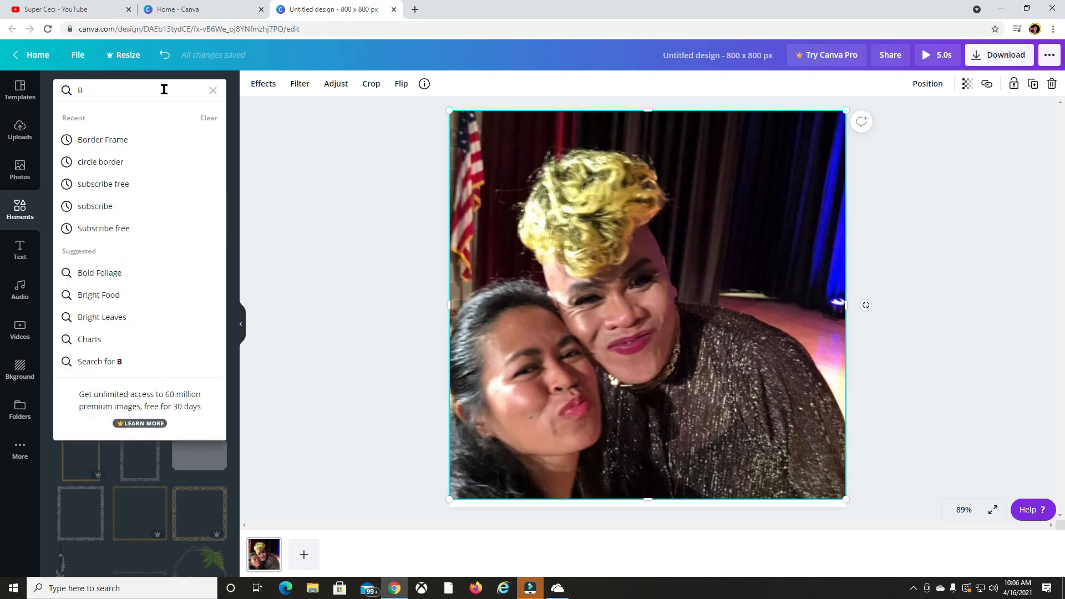
{"action": "type", "text": "Border"}
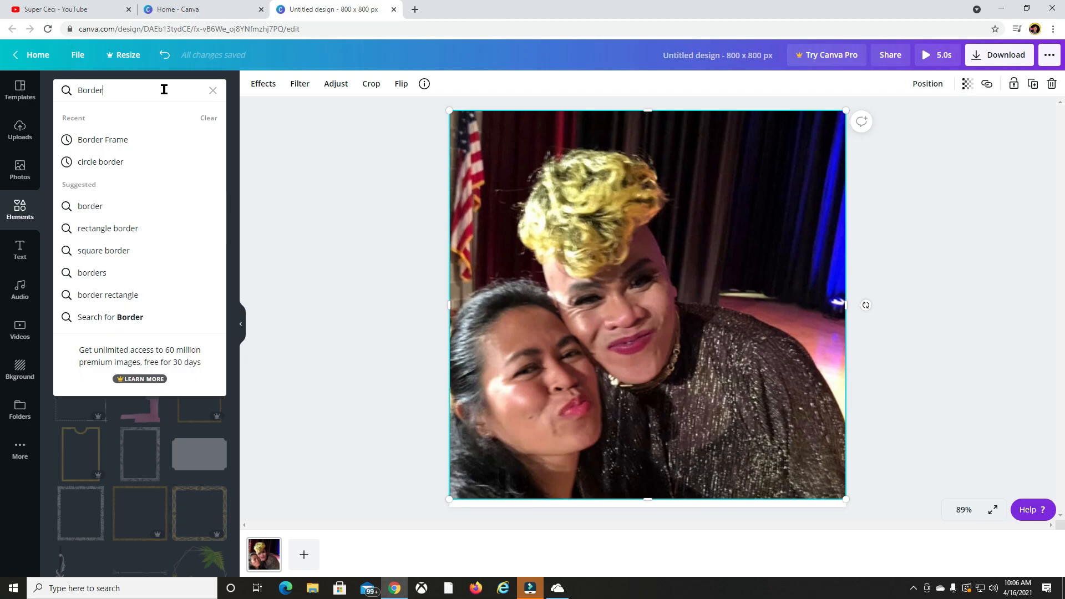
{"action": "type", "text": " circle"}
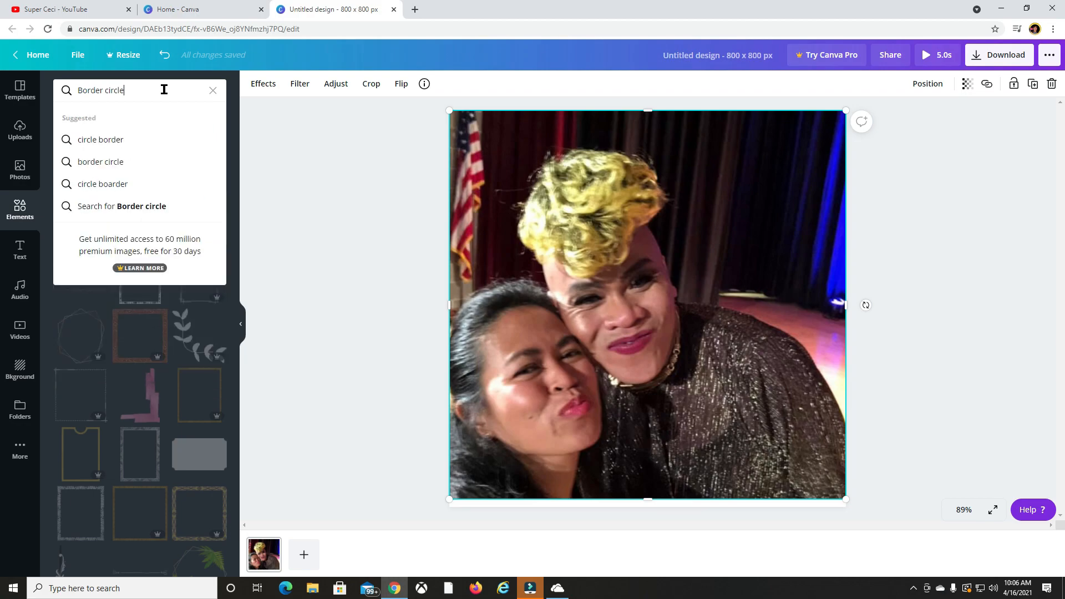
{"action": "key", "text": "Return"}
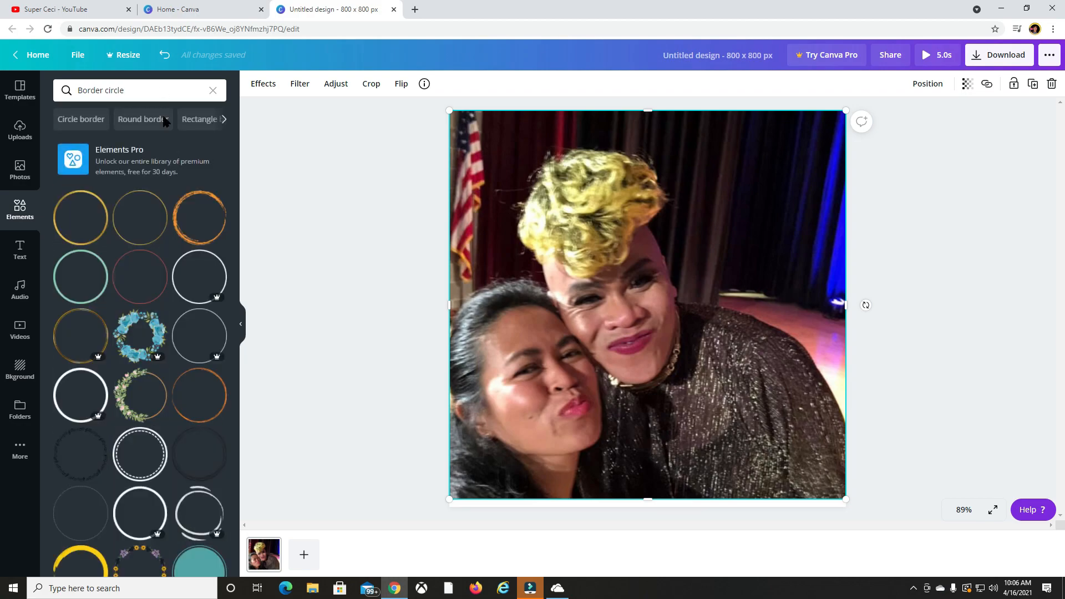
Add the free yellow brushstroke circle border on top of the photo.
{"action": "scroll", "coordinate": [140, 434], "scroll_direction": "down", "scroll_amount": 3}
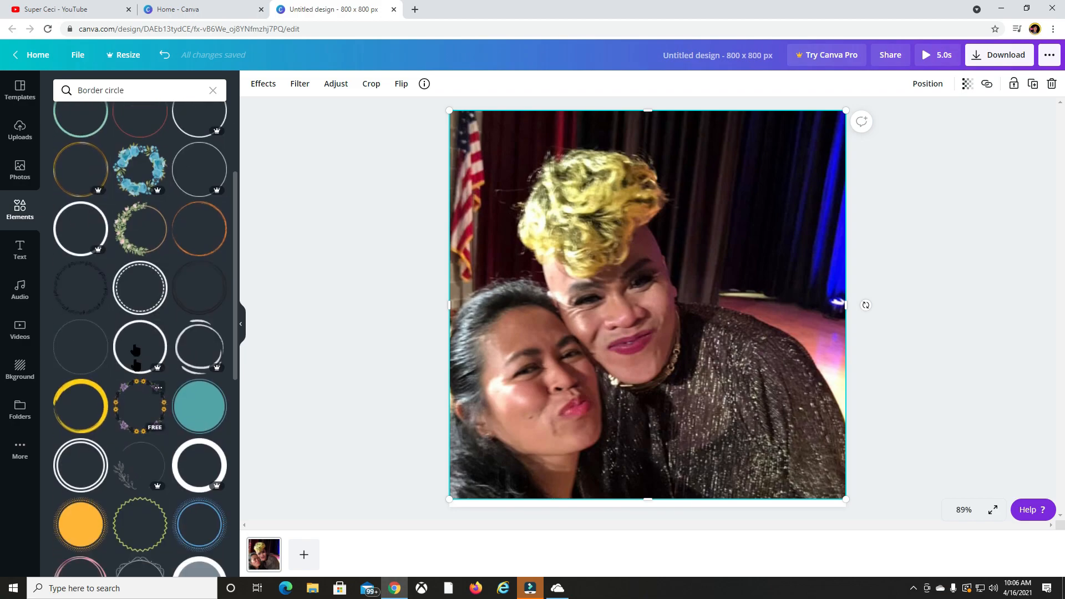
{"action": "scroll", "coordinate": [117, 286], "scroll_direction": "up", "scroll_amount": 3}
{"action": "scroll", "coordinate": [90, 413], "scroll_direction": "down", "scroll_amount": 3}
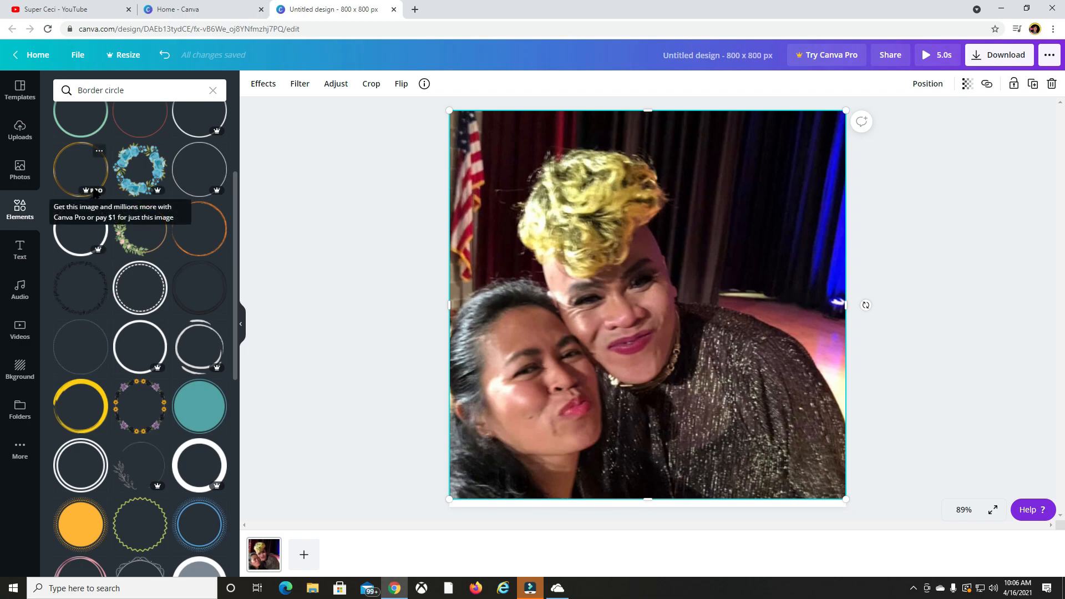
{"action": "left_click", "coordinate": [92, 421]}
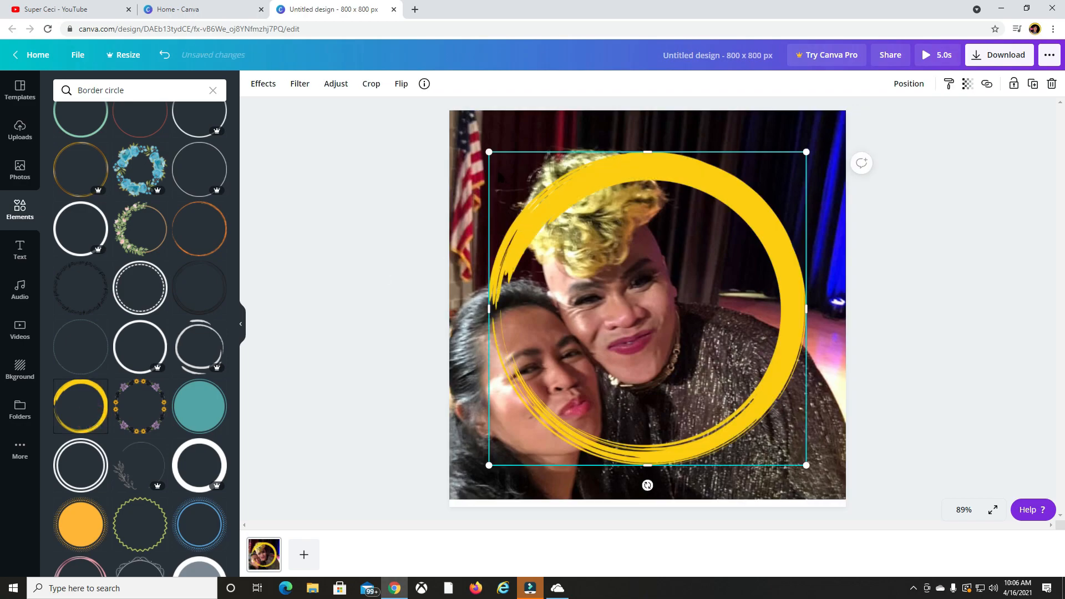
Enlarge the yellow brushstroke circle so it spans the full width and height of the photo.
{"action": "left_click_drag", "start_coordinate": [491, 155], "coordinate": [459, 125]}
{"action": "left_click_drag", "start_coordinate": [805, 466], "coordinate": [841, 499]}
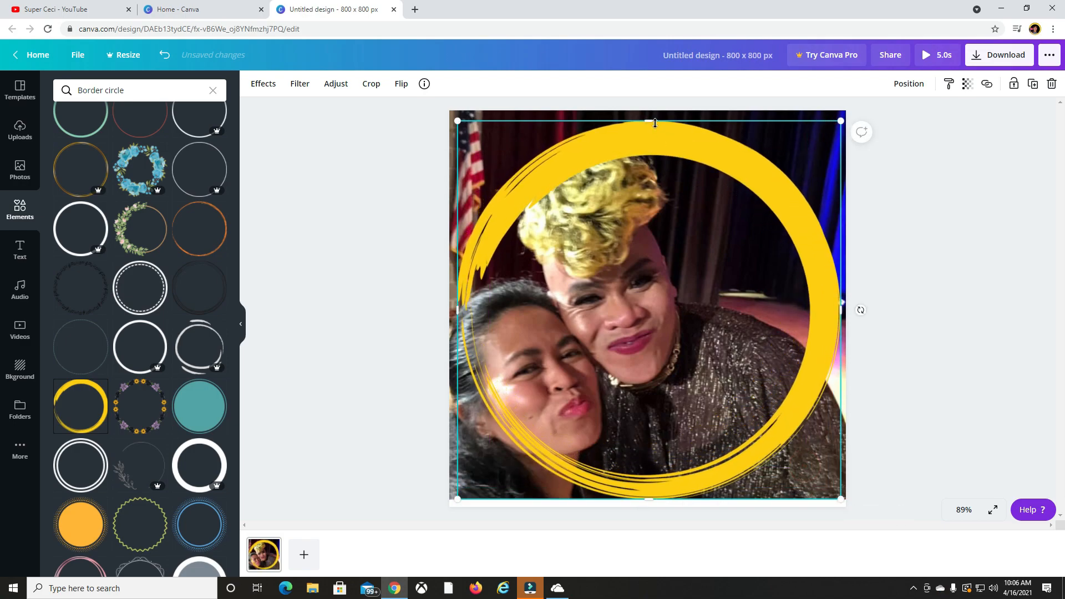
{"action": "left_click_drag", "start_coordinate": [651, 121], "coordinate": [649, 111]}
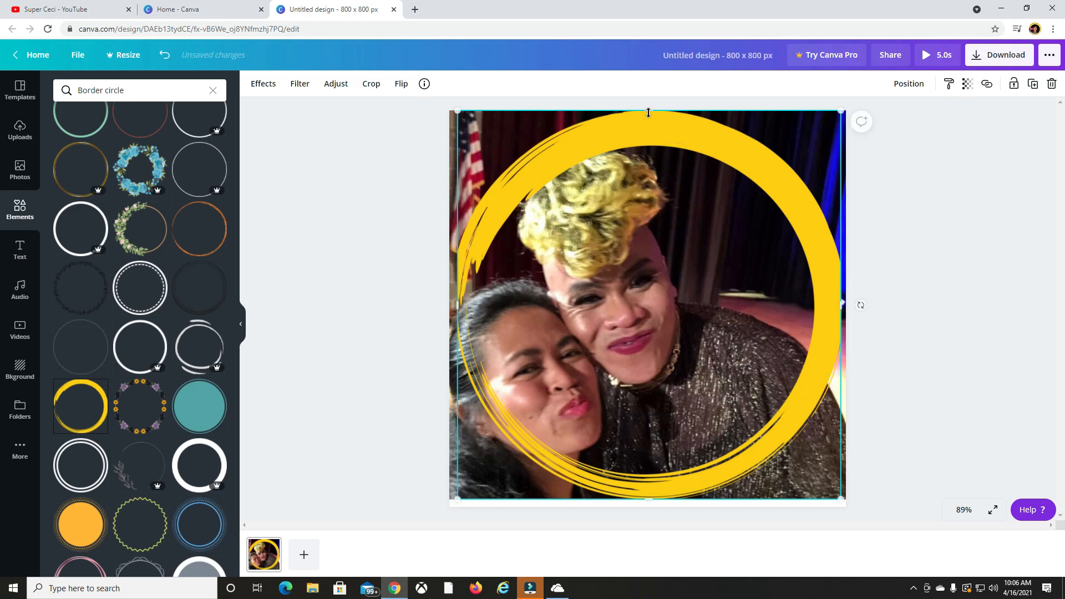
{"action": "left_click_drag", "start_coordinate": [840, 306], "coordinate": [846, 306]}
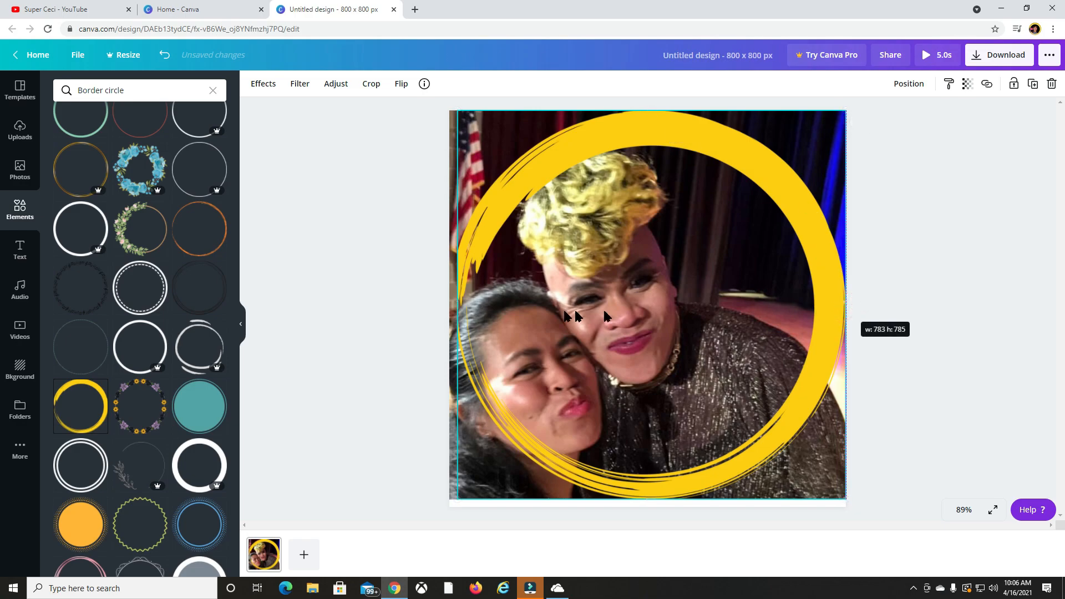
{"action": "left_click_drag", "start_coordinate": [457, 304], "coordinate": [449, 305]}
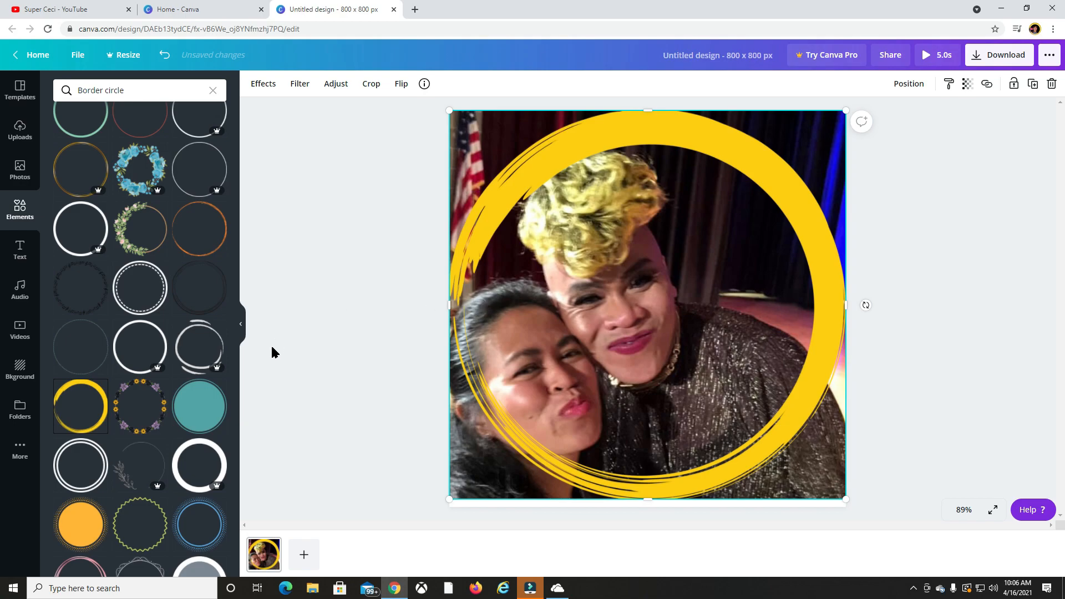
Add the green circle border and enlarge it to fit just inside the yellow brushstroke ring.
{"action": "scroll", "coordinate": [156, 244], "scroll_direction": "up", "scroll_amount": 3}
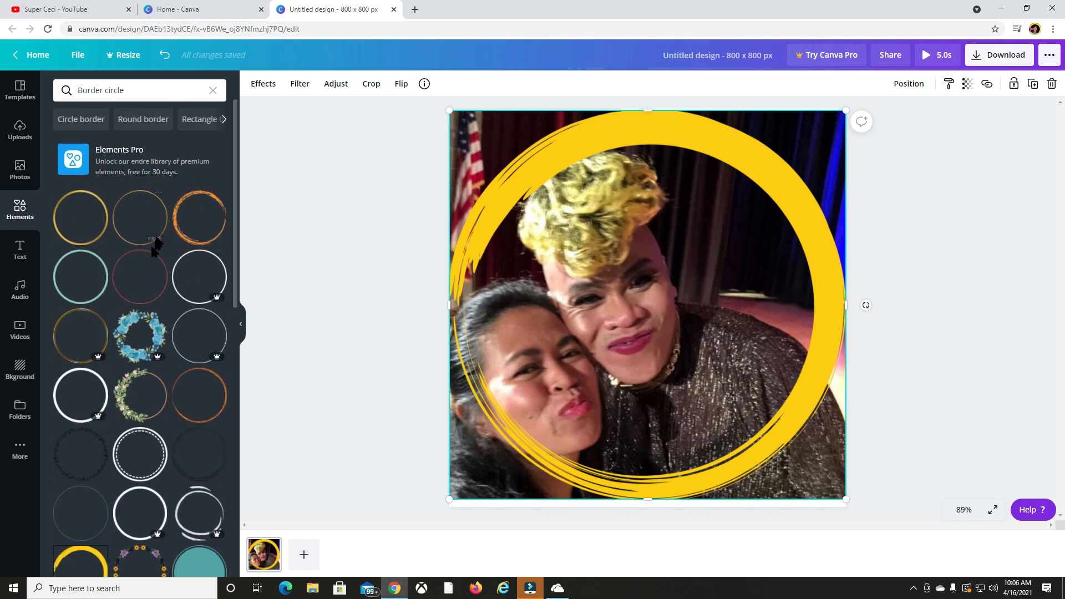
{"action": "left_click", "coordinate": [95, 300]}
{"action": "left_click_drag", "start_coordinate": [572, 231], "coordinate": [528, 188]}
{"action": "left_click_drag", "start_coordinate": [727, 388], "coordinate": [791, 452]}
{"action": "left_click_drag", "start_coordinate": [524, 187], "coordinate": [496, 157]}
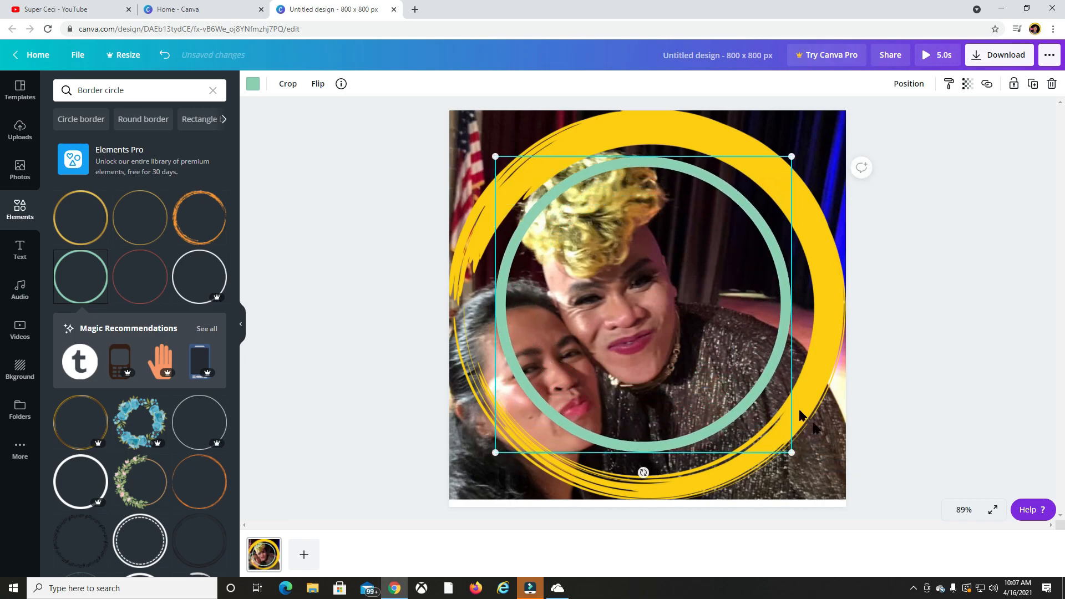
{"action": "left_click_drag", "start_coordinate": [792, 453], "coordinate": [806, 468]}
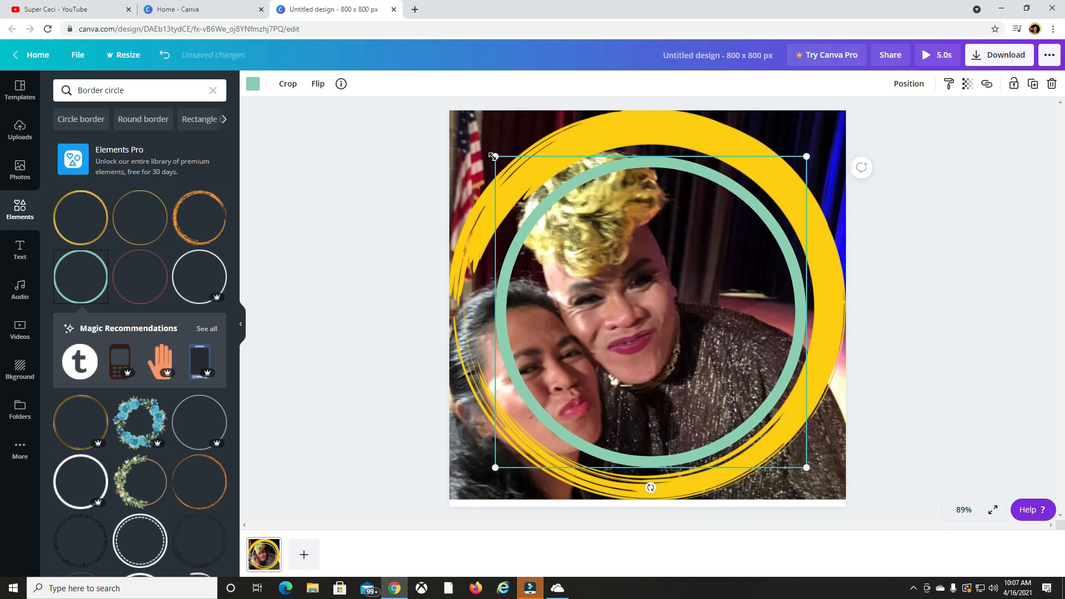
{"action": "left_click_drag", "start_coordinate": [498, 158], "coordinate": [485, 146]}
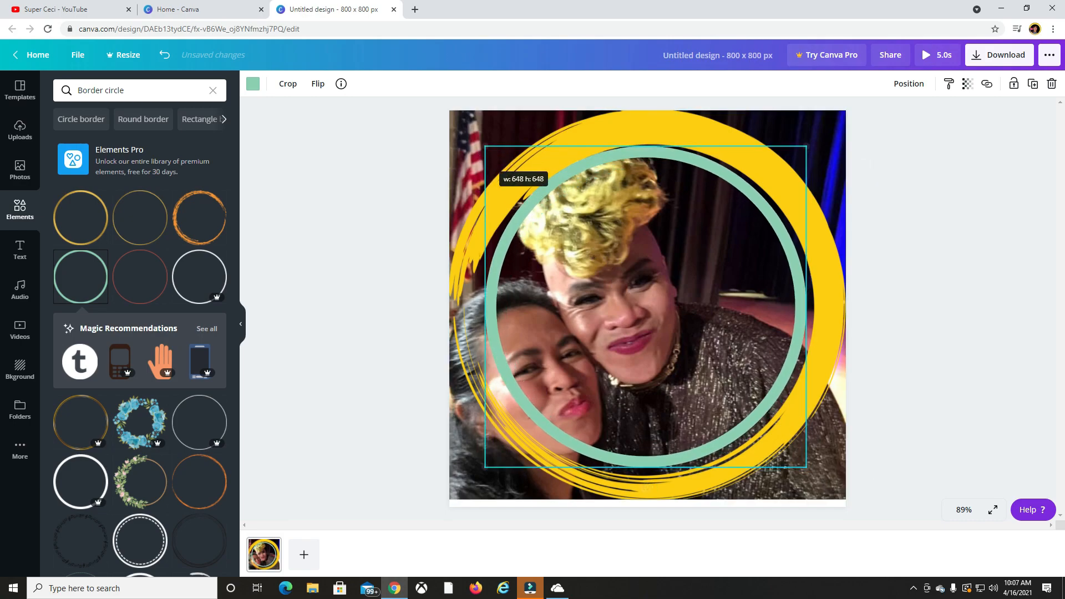
{"action": "left_click_drag", "start_coordinate": [807, 469], "coordinate": [814, 475]}
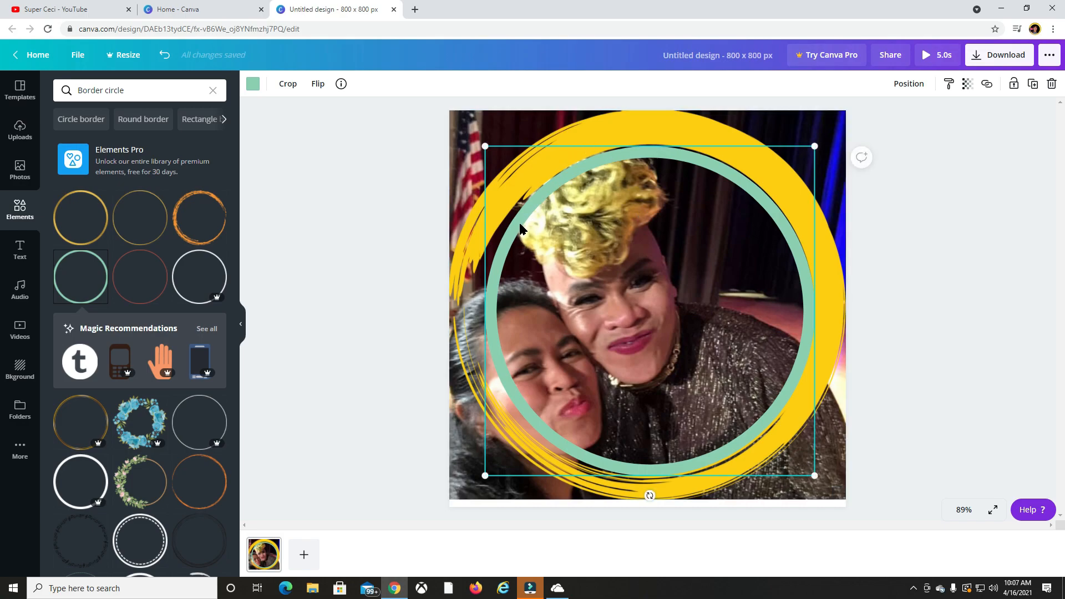
{"action": "left_click_drag", "start_coordinate": [485, 147], "coordinate": [482, 143]}
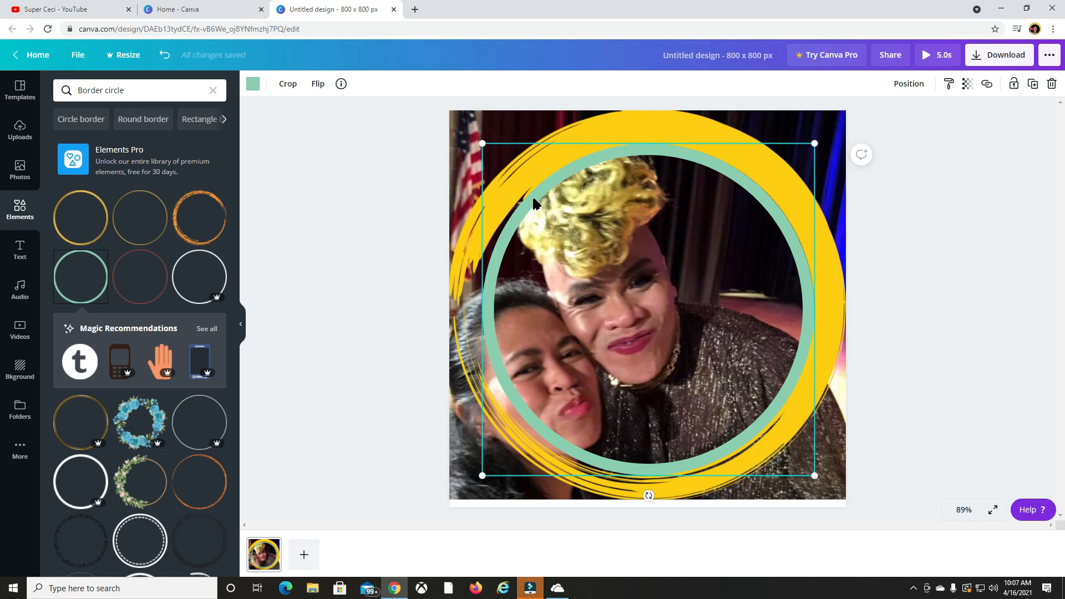
Recolor the inner circle border white after trying violet #5e17eb and bright red #ff1616.
{"action": "left_click", "coordinate": [253, 84]}
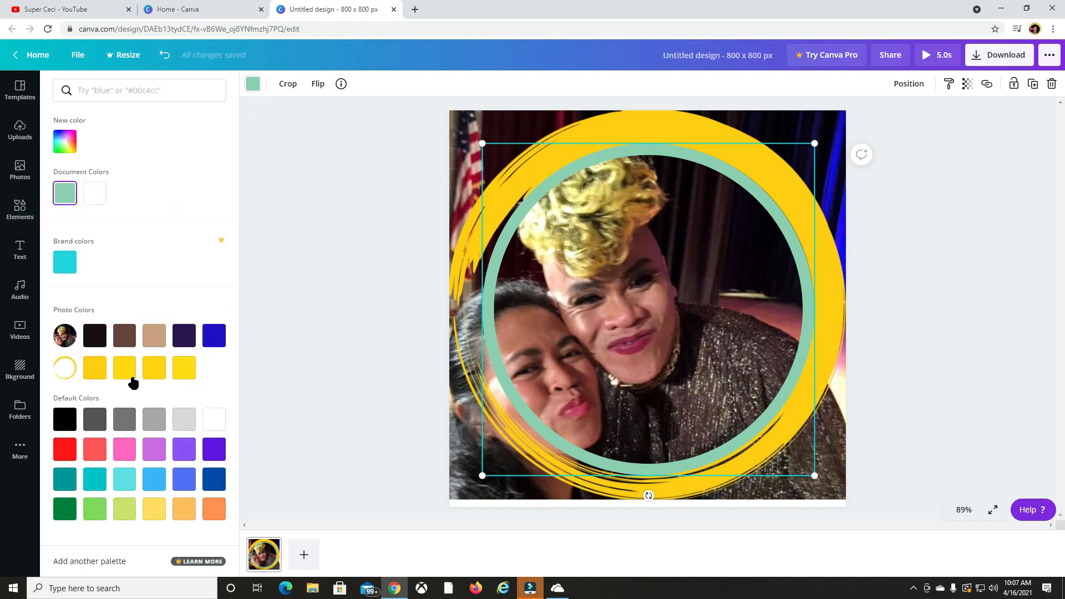
{"action": "left_click", "coordinate": [214, 448]}
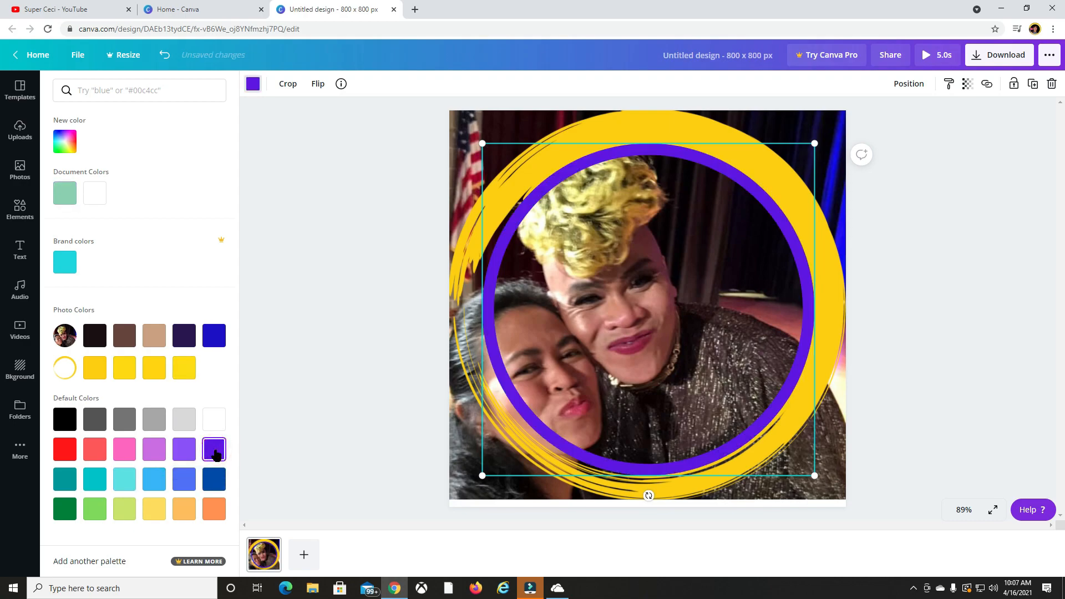
{"action": "left_click", "coordinate": [65, 450]}
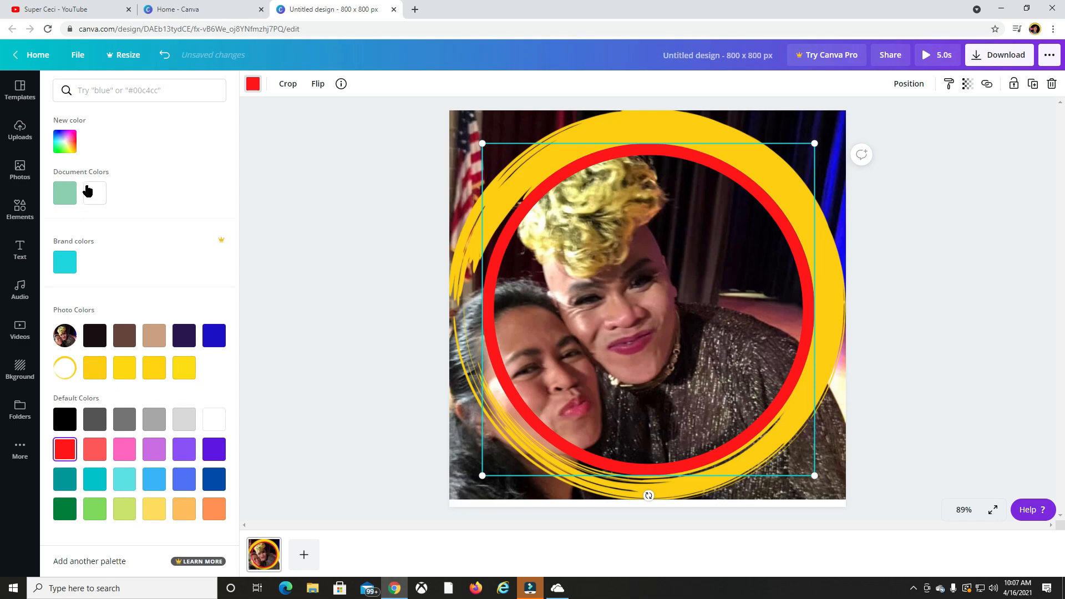
{"action": "left_click", "coordinate": [208, 417]}
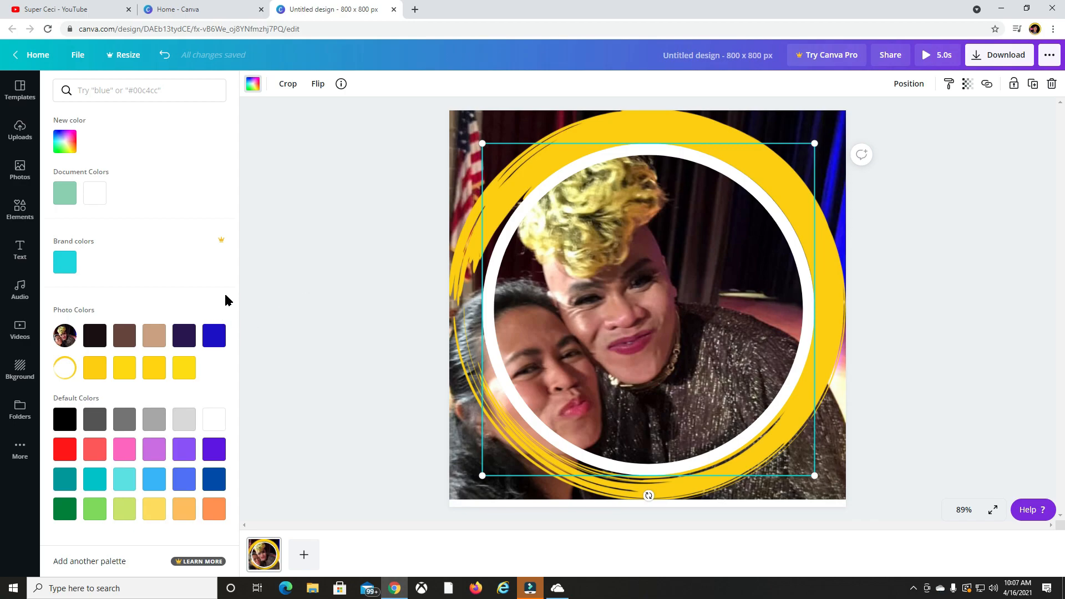
Search the design elements for "flowers".
{"action": "left_click", "coordinate": [25, 214]}
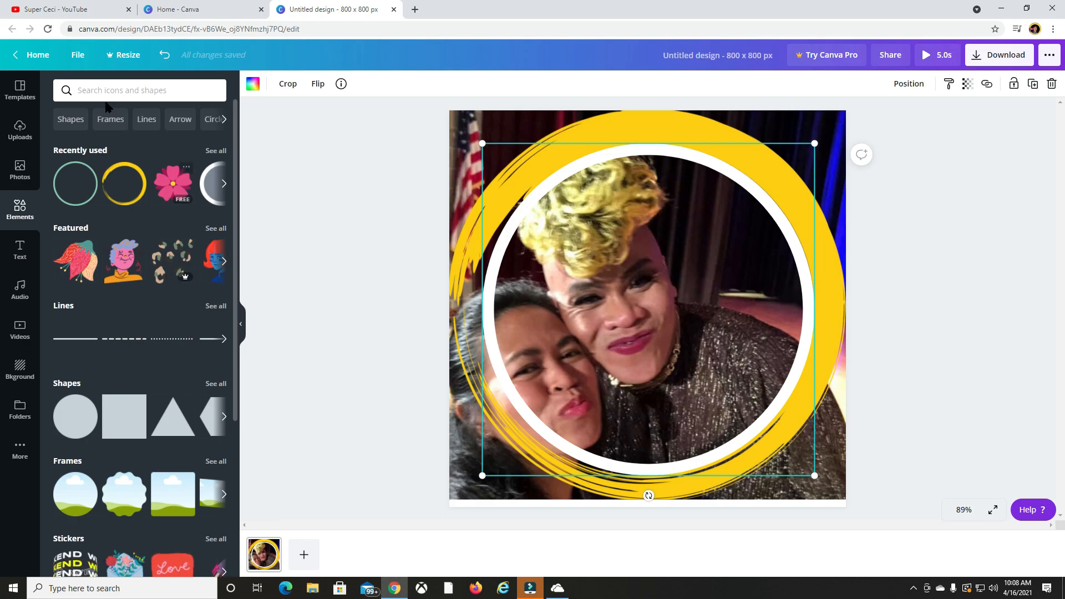
{"action": "left_click", "coordinate": [117, 89]}
{"action": "type", "text": "flowers"}
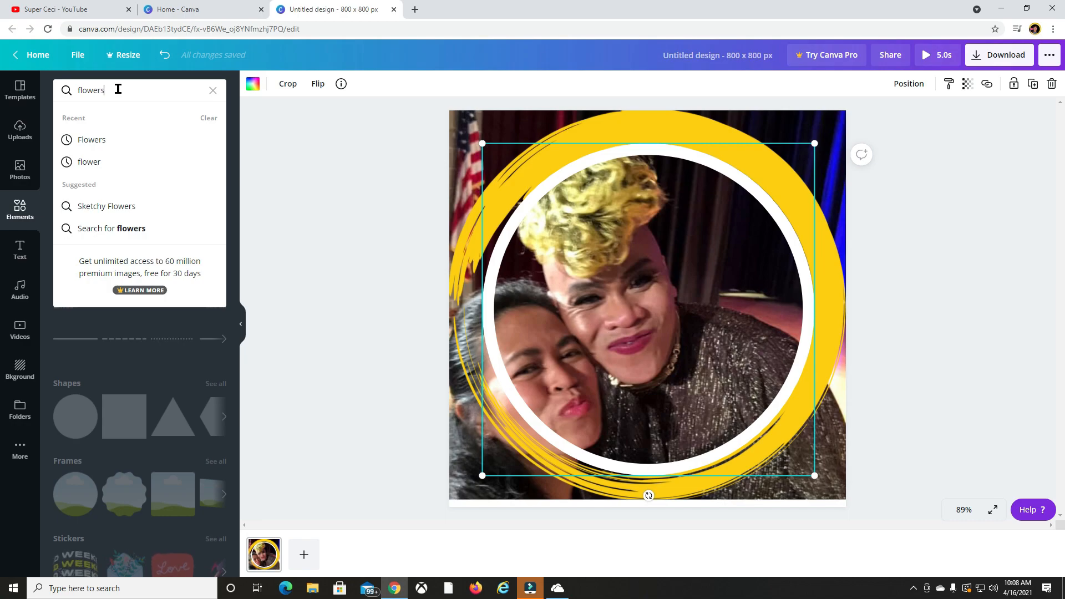
{"action": "key", "text": "Return"}
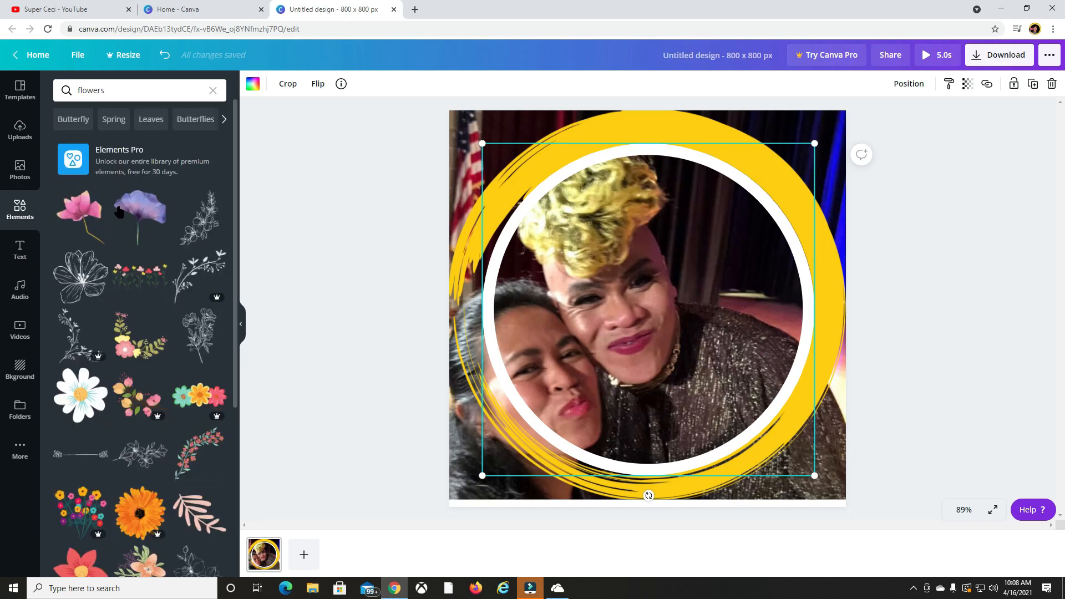
Try the free pink long-stemmed flower, shrunk and placed over the dark curtain beside the face, and delete it.
{"action": "left_click", "coordinate": [85, 224]}
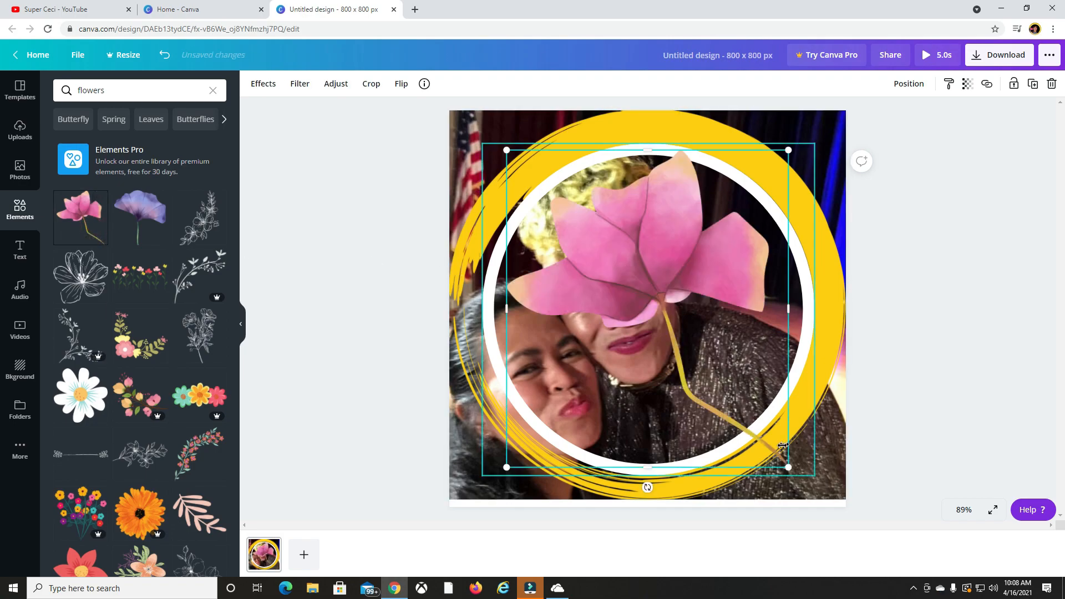
{"action": "left_click_drag", "start_coordinate": [788, 467], "coordinate": [637, 297]}
{"action": "left_click_drag", "start_coordinate": [582, 235], "coordinate": [751, 291]}
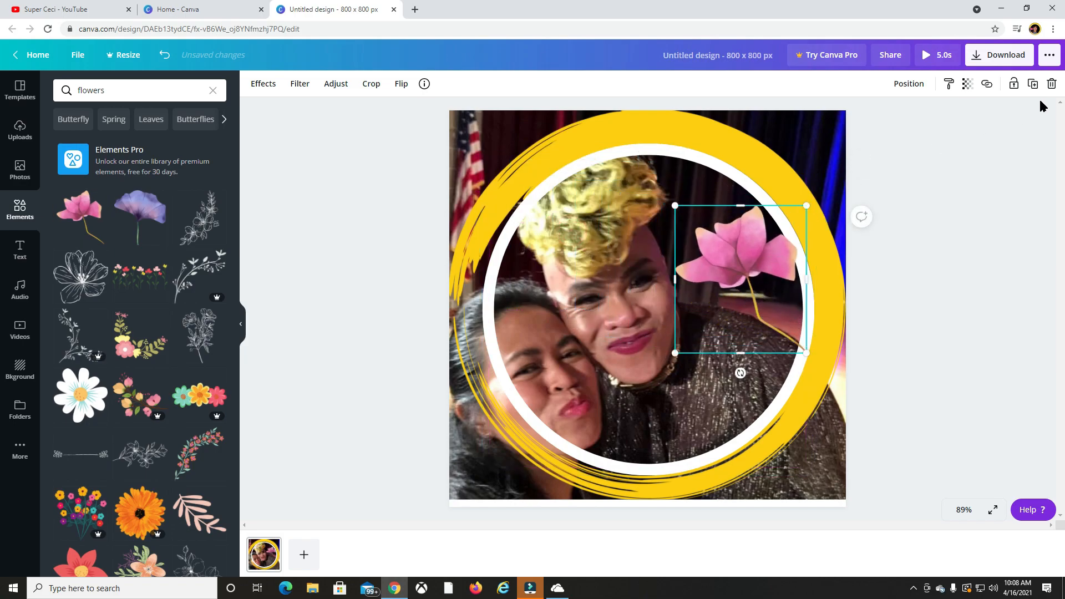
{"action": "left_click", "coordinate": [1051, 84]}
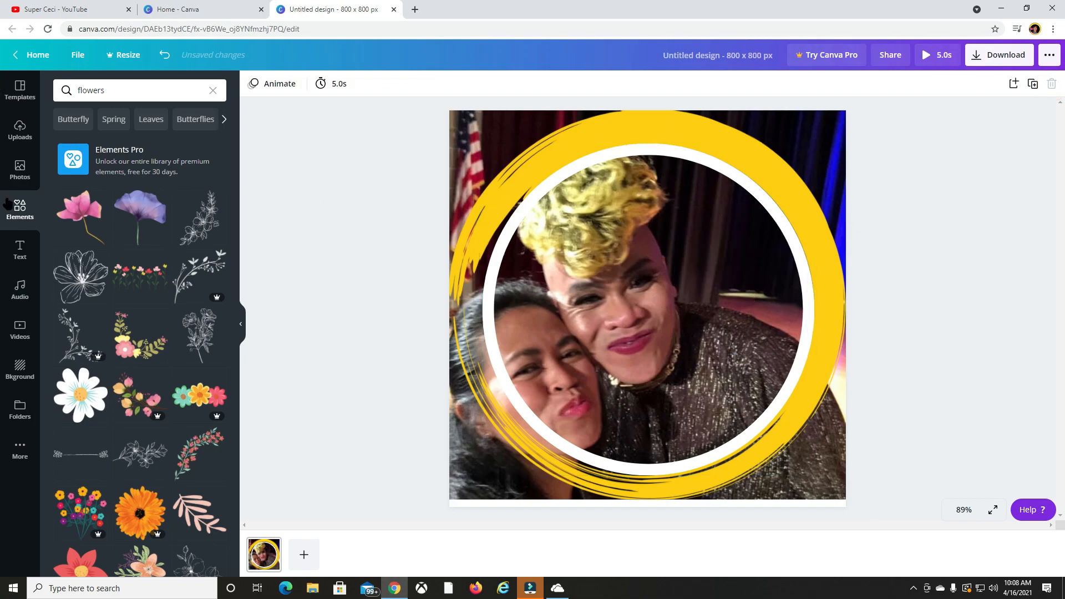
Add the free red six-petal flower, shrunk and placed over the dark curtain inside the white circle.
{"action": "scroll", "coordinate": [91, 370], "scroll_direction": "down", "scroll_amount": 4}
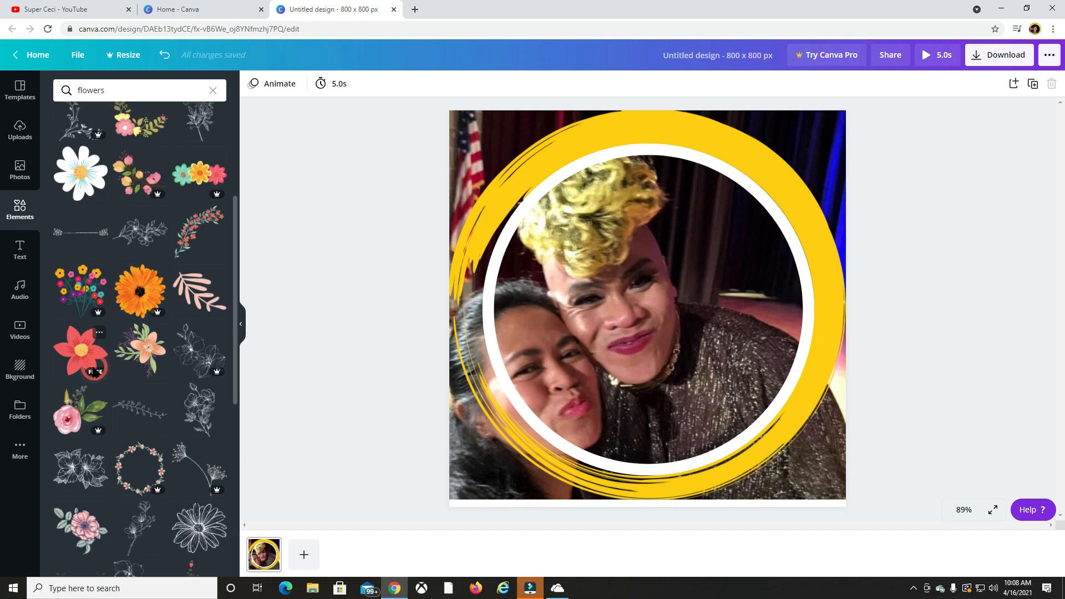
{"action": "left_click", "coordinate": [89, 357]}
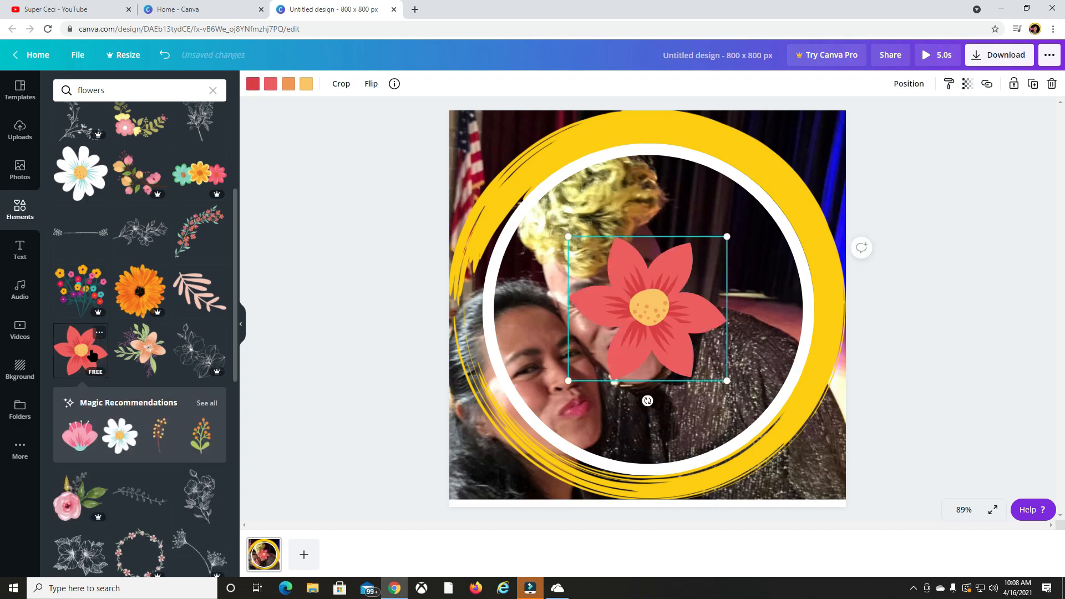
{"action": "left_click_drag", "start_coordinate": [671, 297], "coordinate": [733, 285]}
{"action": "left_click_drag", "start_coordinate": [788, 368], "coordinate": [721, 251]}
{"action": "left_click", "coordinate": [872, 271]}
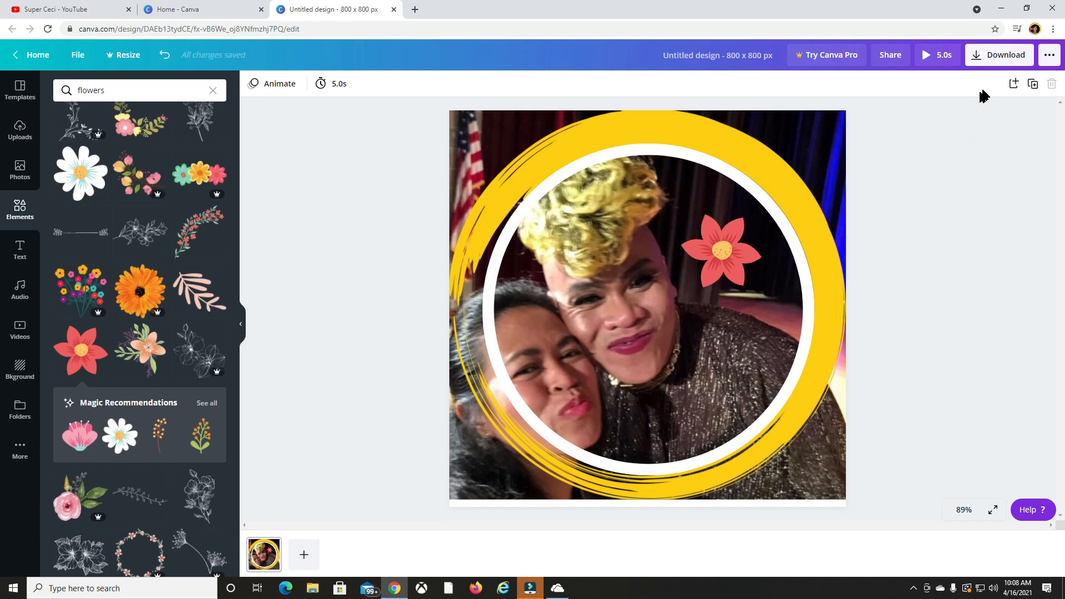
Download the design with the file type set to JPG.
{"action": "left_click", "coordinate": [980, 58]}
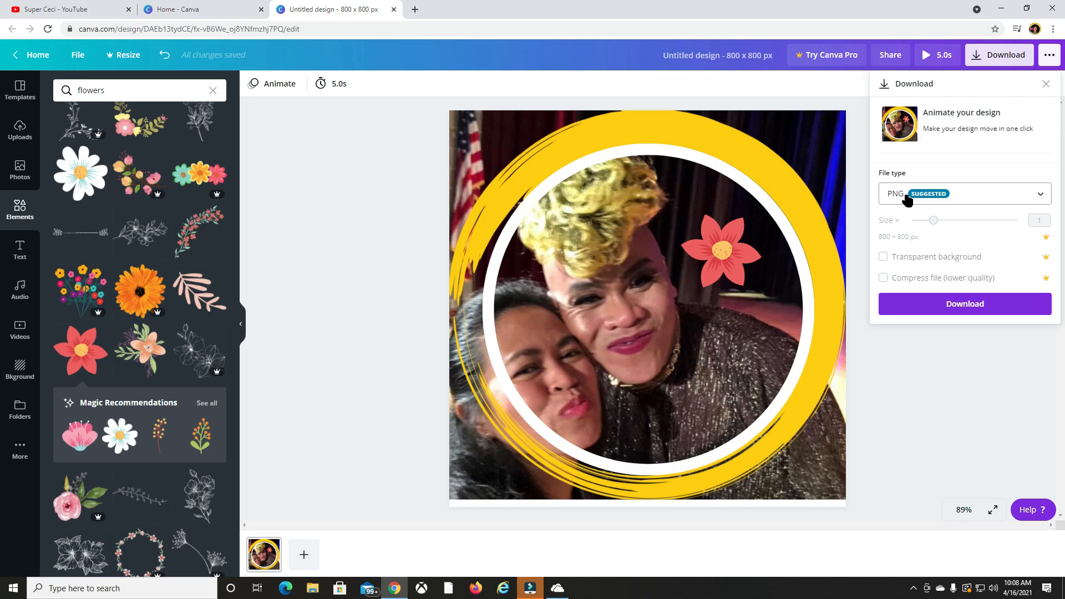
{"action": "left_click", "coordinate": [1041, 197]}
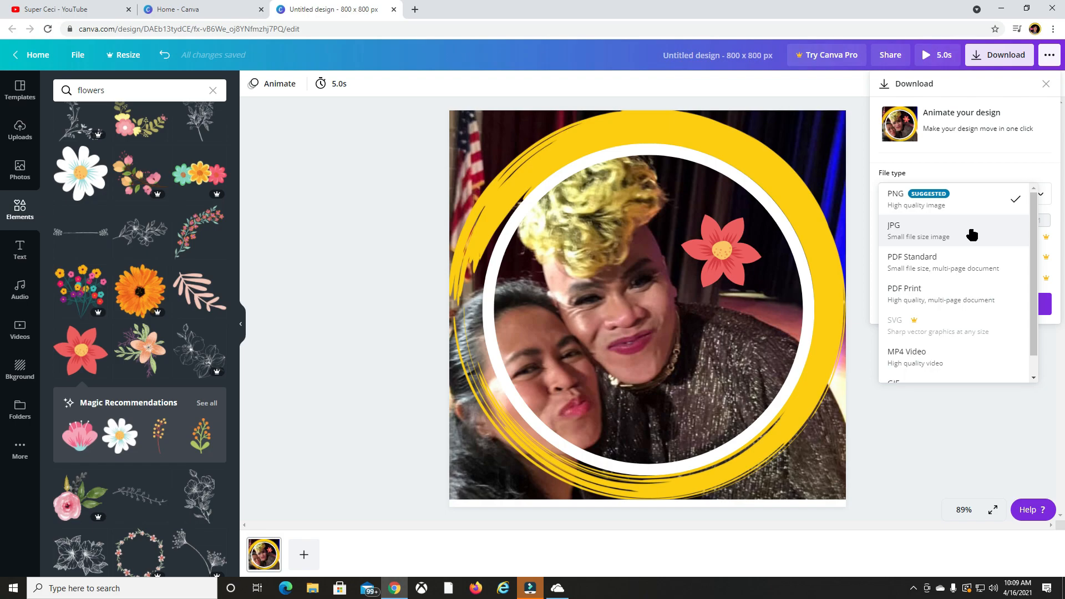
{"action": "left_click", "coordinate": [918, 234]}
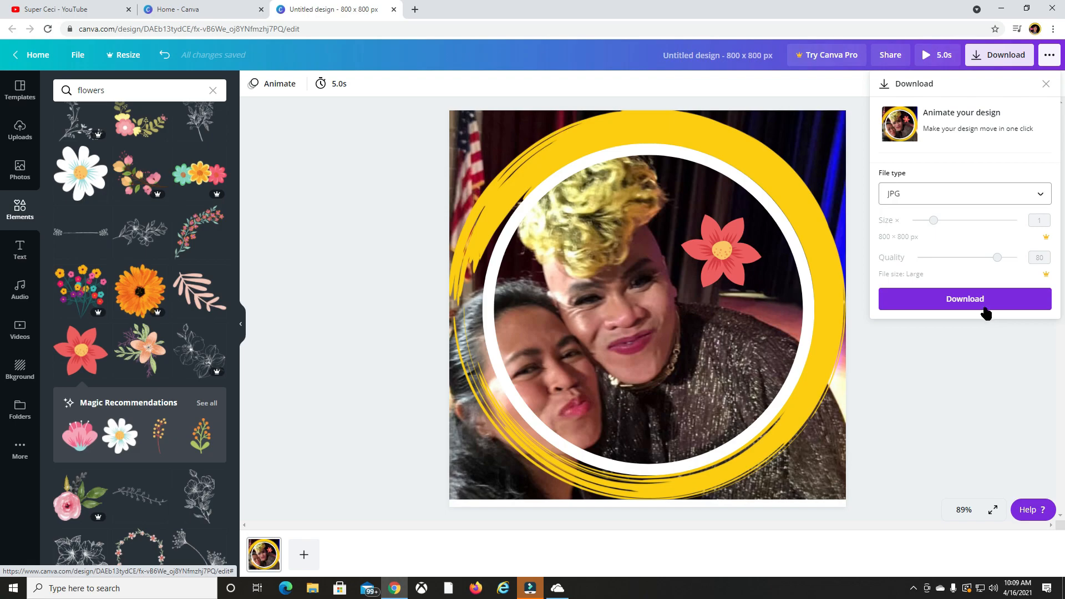
{"action": "left_click", "coordinate": [976, 302]}
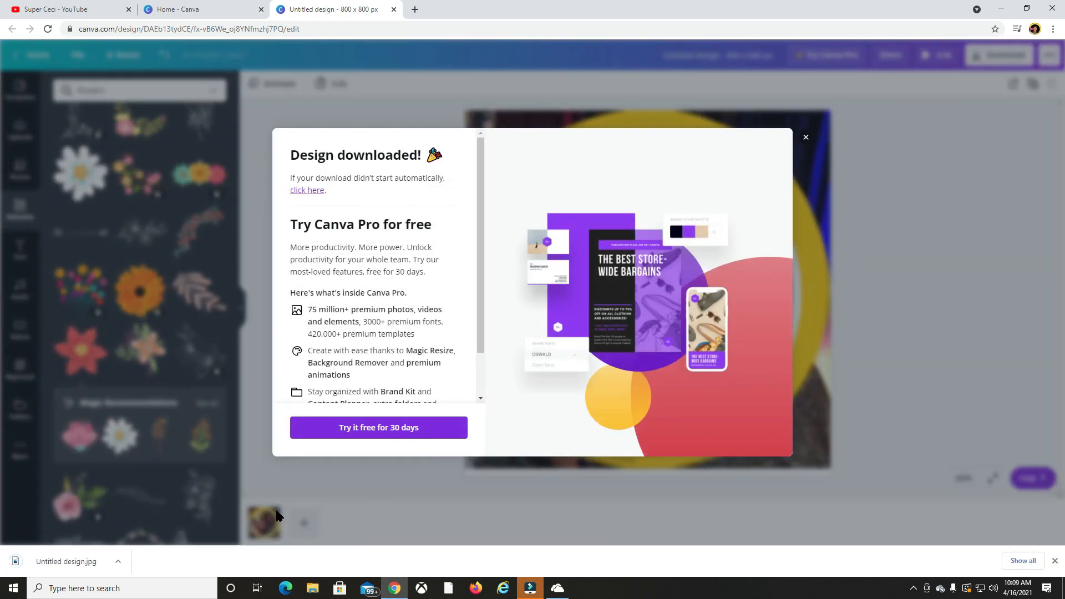
Preview the downloaded Untitled design.jpg, and dismiss the download dialog back in Canva.
{"action": "left_click", "coordinate": [62, 563]}
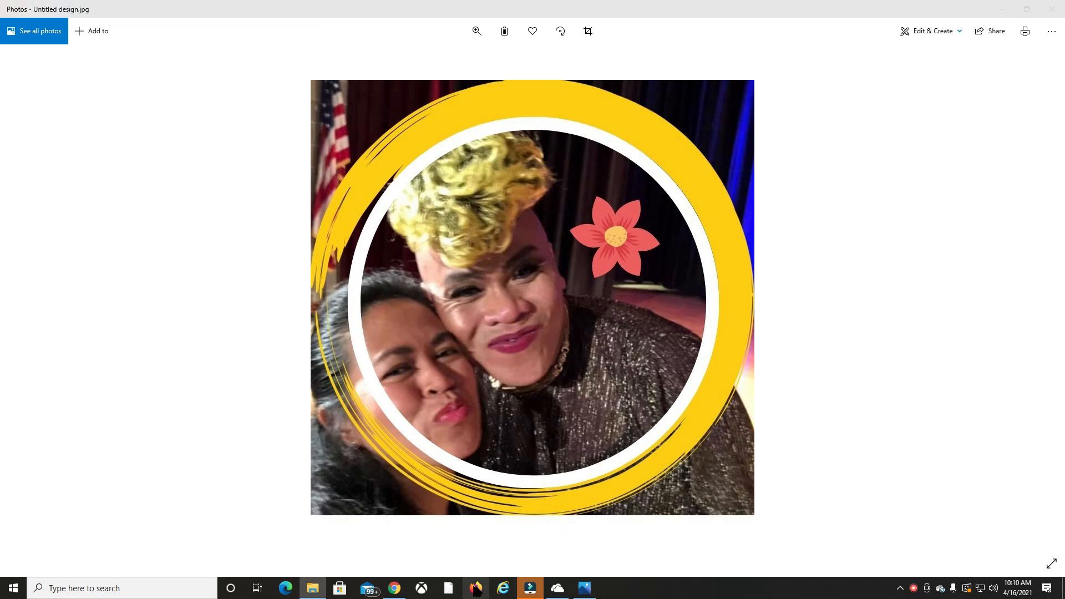
{"action": "left_click", "coordinate": [394, 587]}
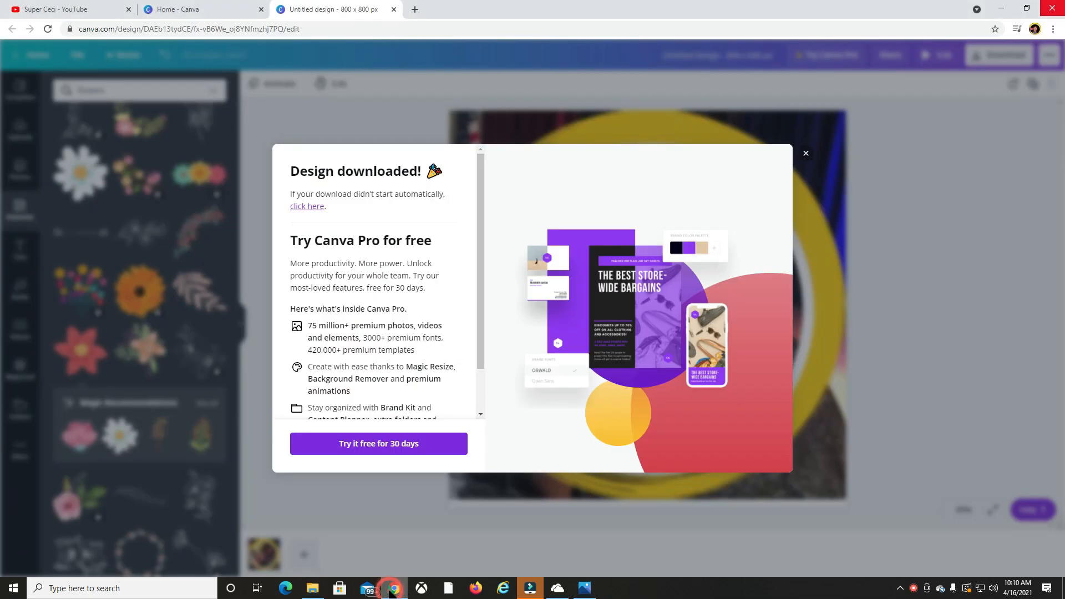
{"action": "left_click", "coordinate": [806, 156]}
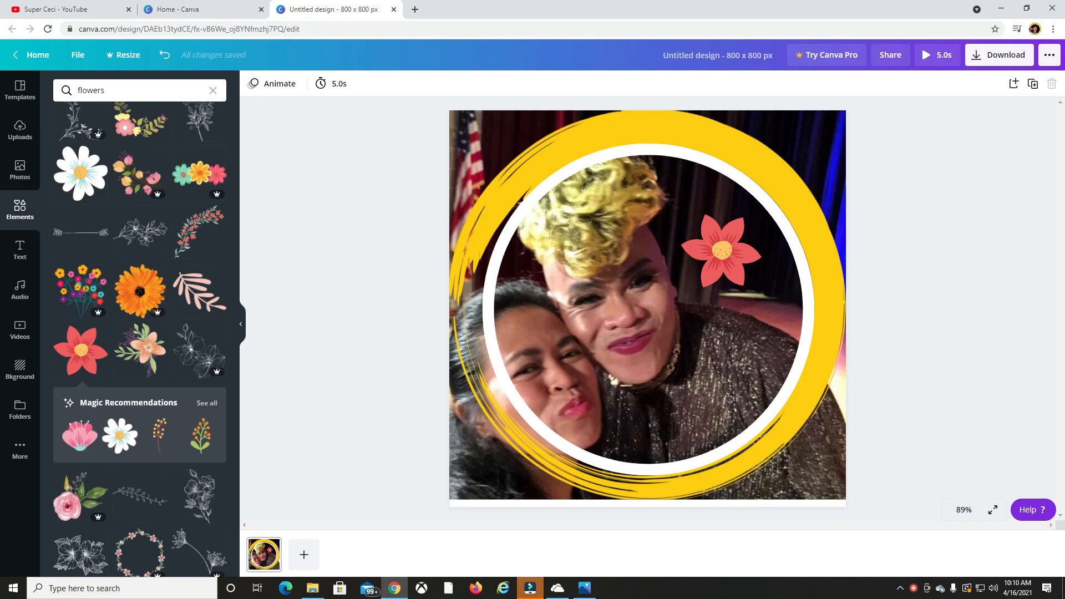
Open the Untitled design JPG from the Downloads folder in File Explorer to check it, and return to Canva.
{"action": "left_click", "coordinate": [313, 588]}
{"action": "left_click_drag", "start_coordinate": [244, 63], "coordinate": [569, 76]}
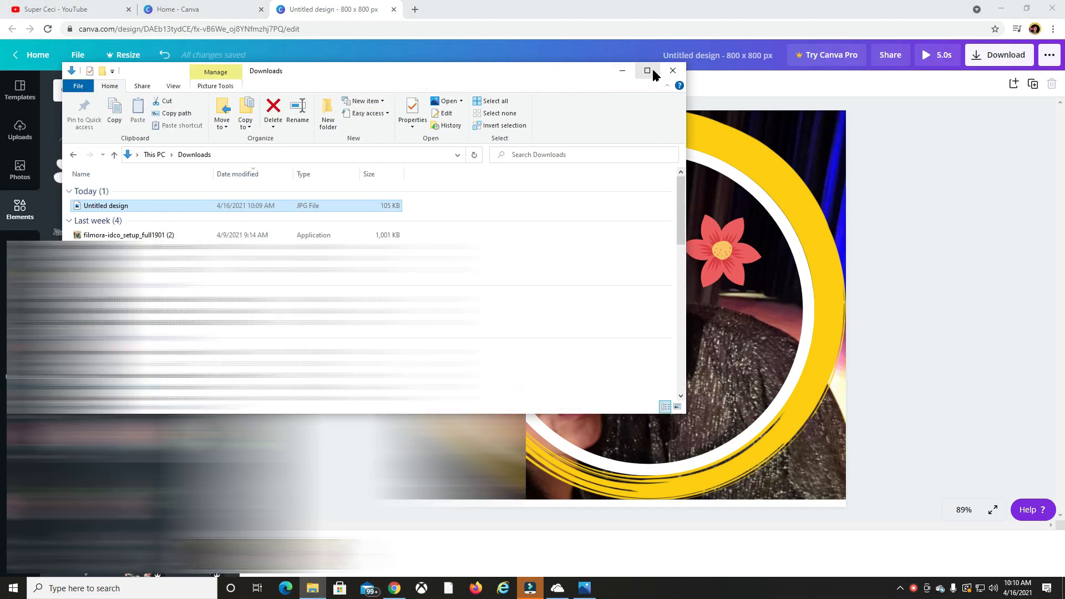
{"action": "left_click", "coordinate": [646, 70]}
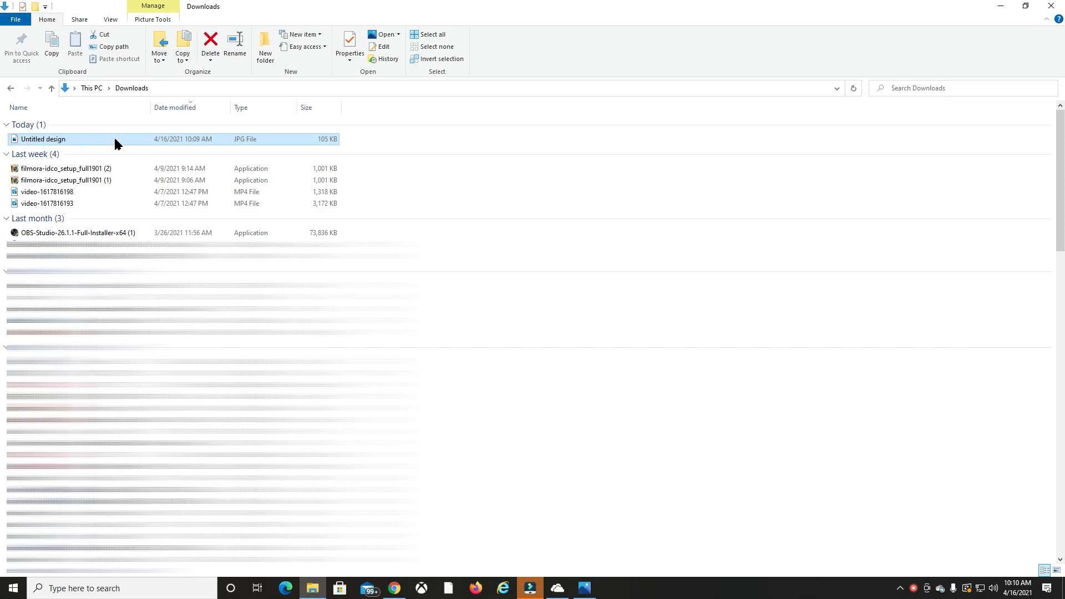
{"action": "double_click", "coordinate": [114, 139]}
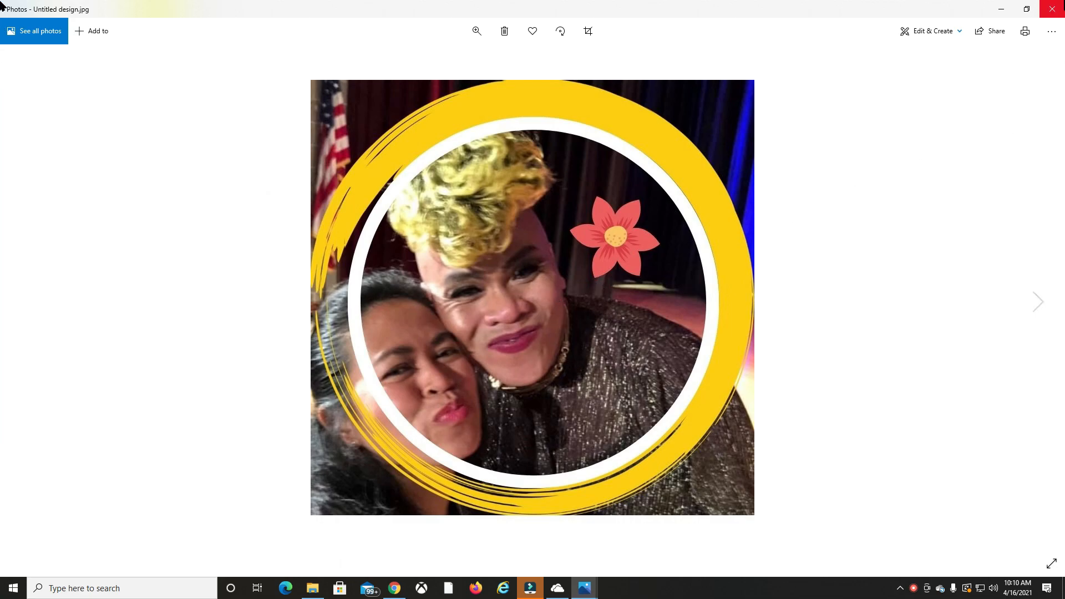
{"action": "left_click", "coordinate": [1059, 11]}
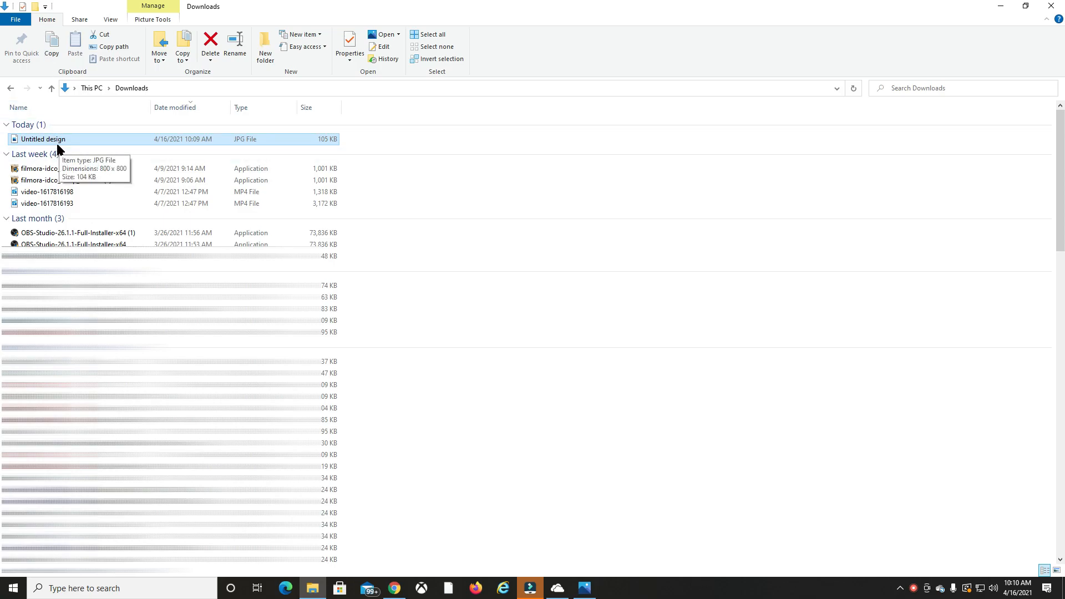
{"action": "left_click", "coordinate": [1025, 6]}
{"action": "left_click_drag", "start_coordinate": [455, 74], "coordinate": [0, 94]}
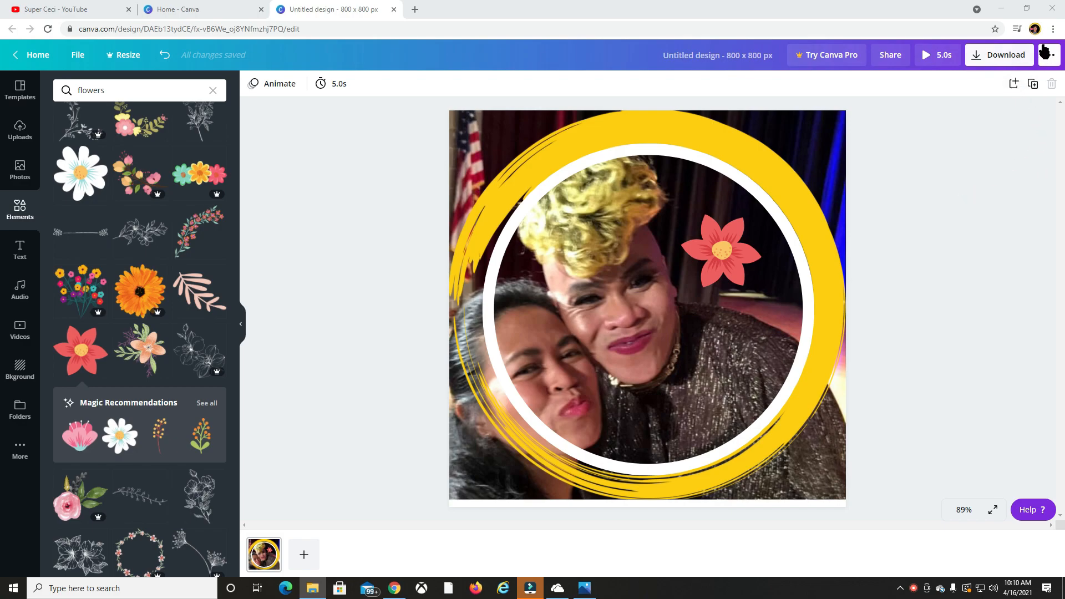
{"action": "left_click", "coordinate": [1034, 28]}
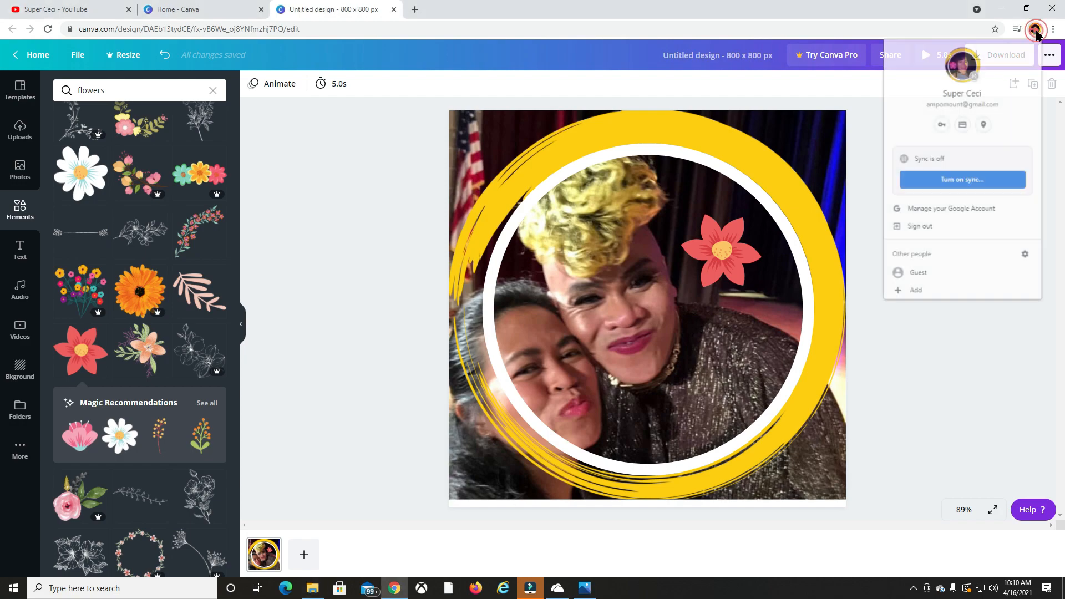
{"action": "left_click", "coordinate": [1003, 10]}
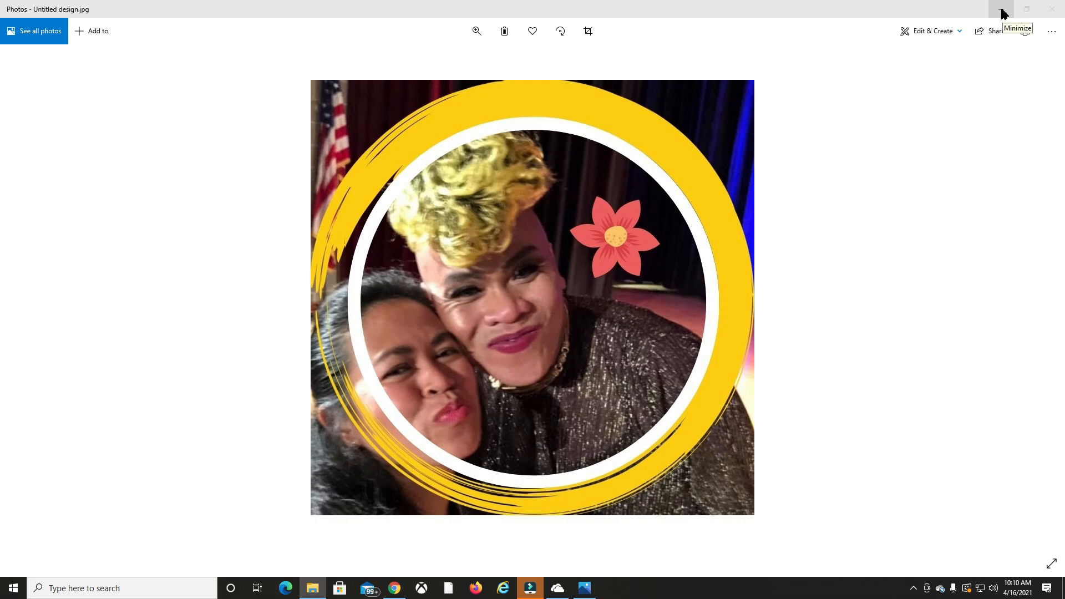
{"action": "left_click", "coordinate": [1002, 10]}
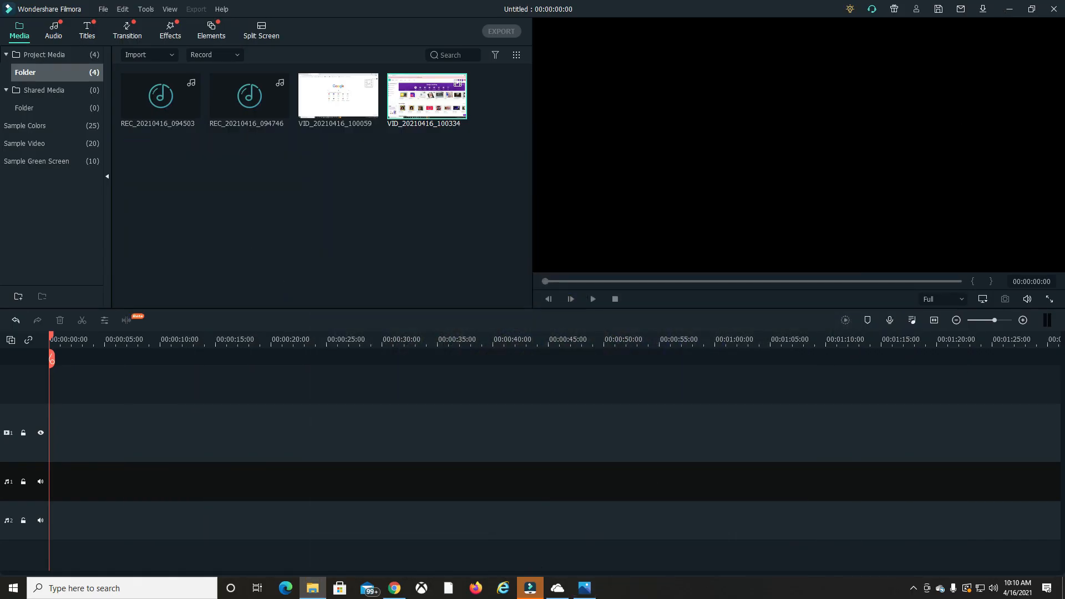
{"action": "left_click", "coordinate": [396, 591]}
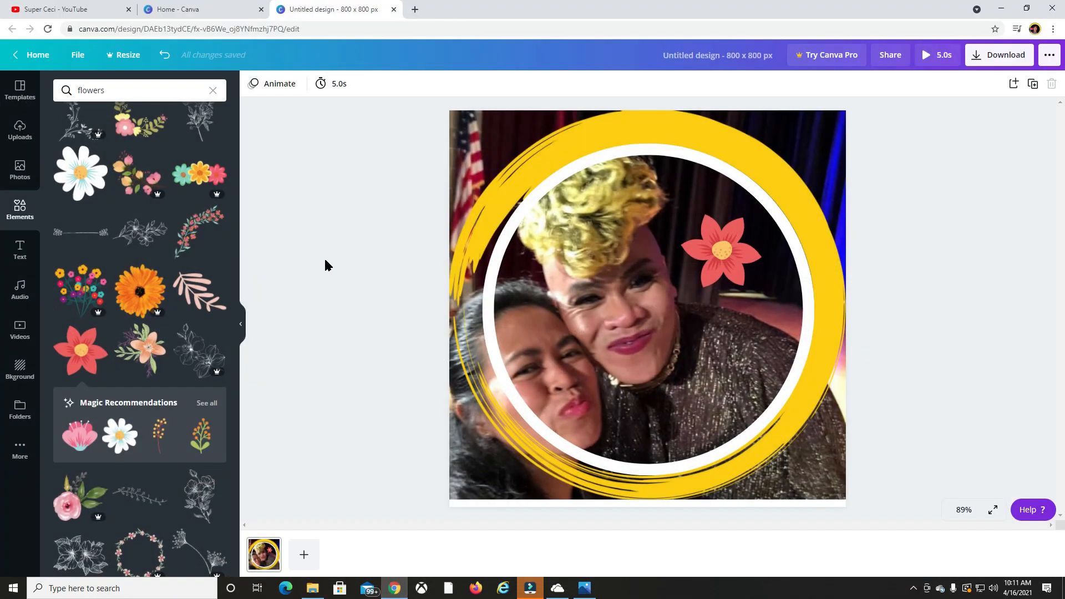
Switch to the YouTube channel page and open the Branding settings of its channel customization.
{"action": "left_click", "coordinate": [106, 11]}
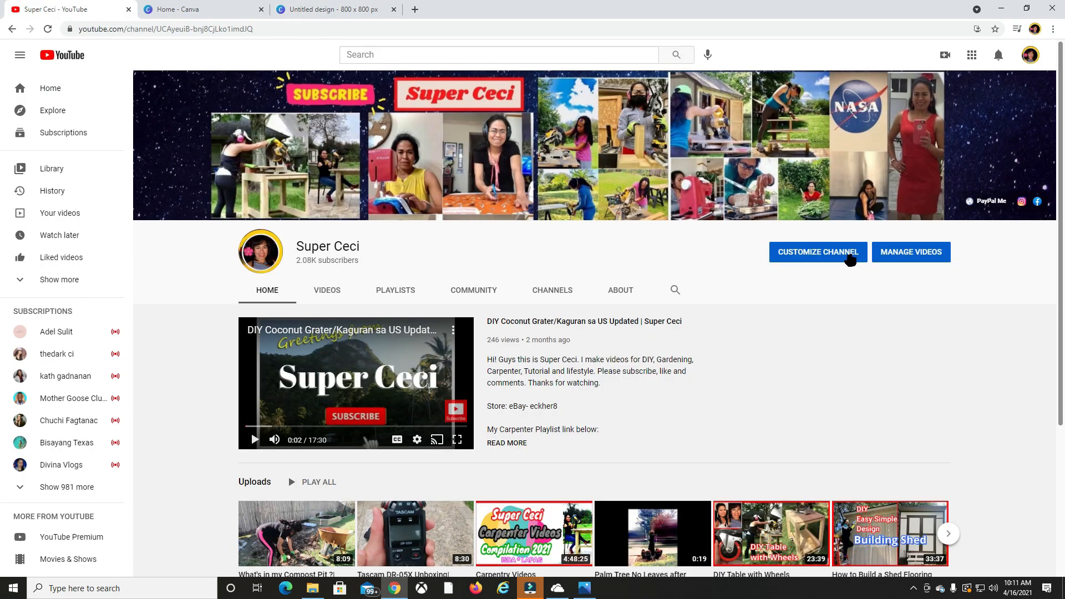
{"action": "left_click", "coordinate": [834, 257]}
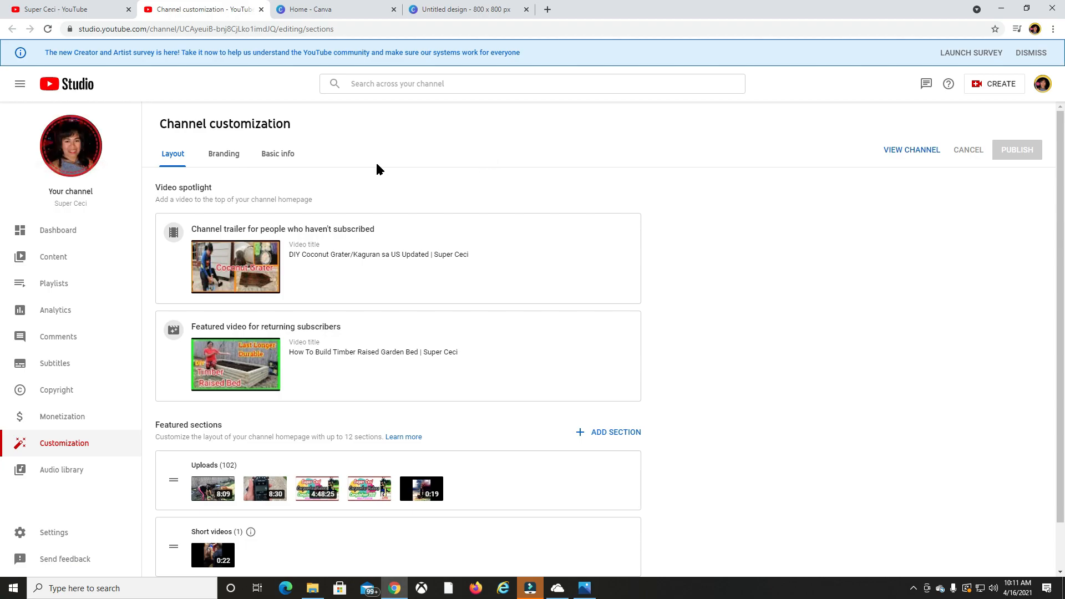
{"action": "left_click", "coordinate": [273, 157]}
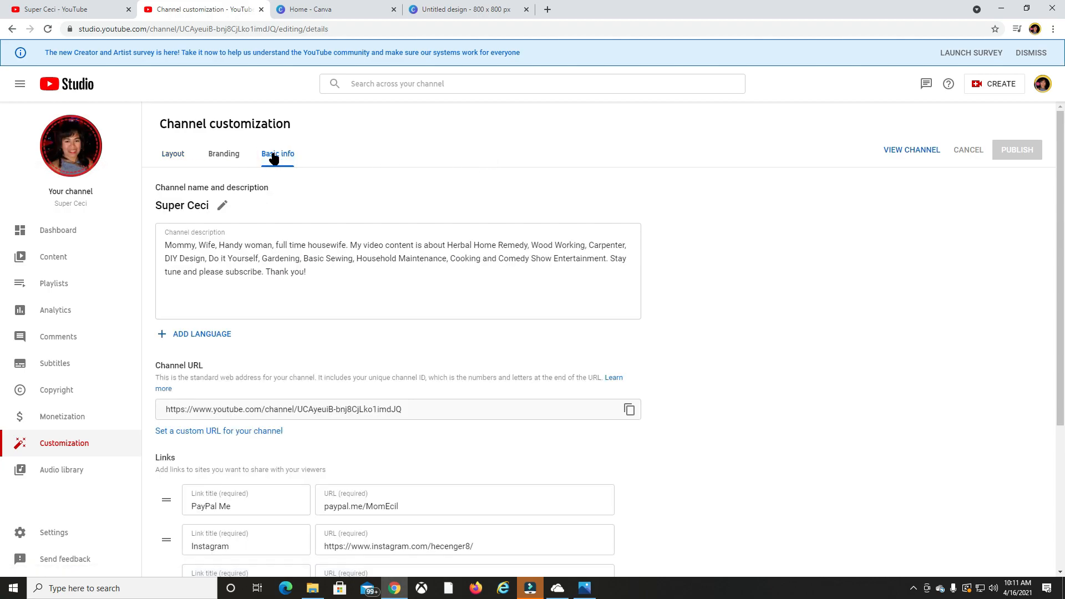
{"action": "left_click", "coordinate": [222, 159]}
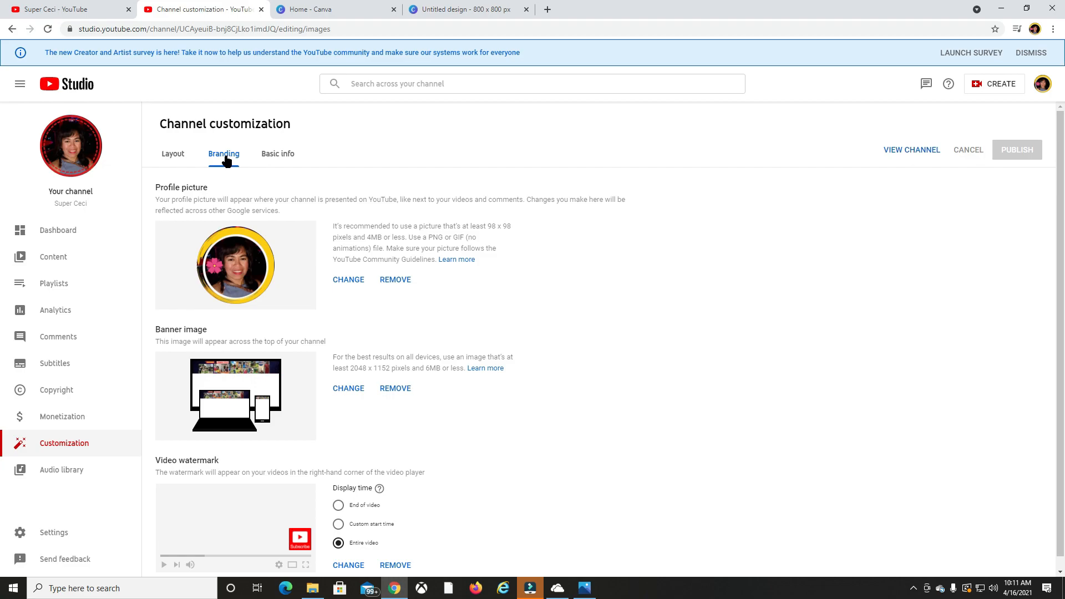
Replace the channel's profile picture with the Untitled design JPG from the Downloads folder, keeping the full-image crop, and publish the change.
{"action": "left_click", "coordinate": [350, 280]}
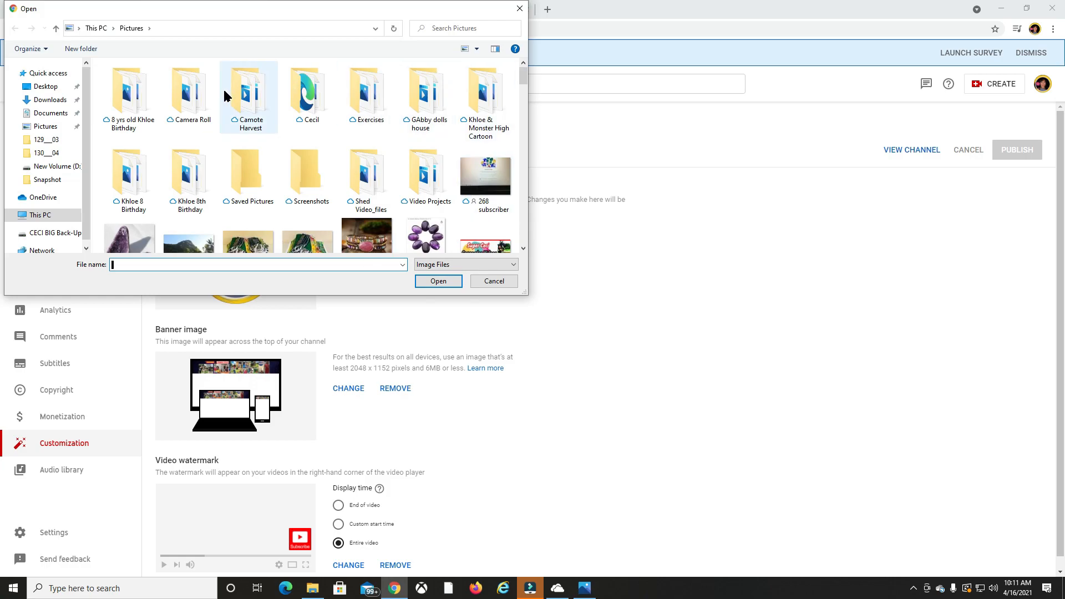
{"action": "left_click", "coordinate": [52, 100]}
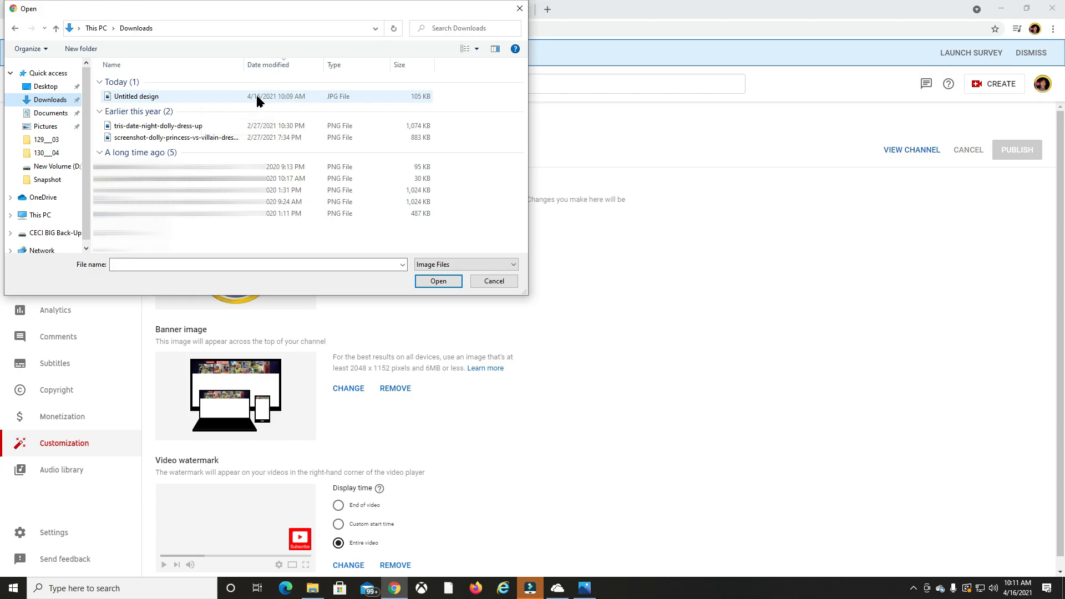
{"action": "left_click", "coordinate": [214, 97]}
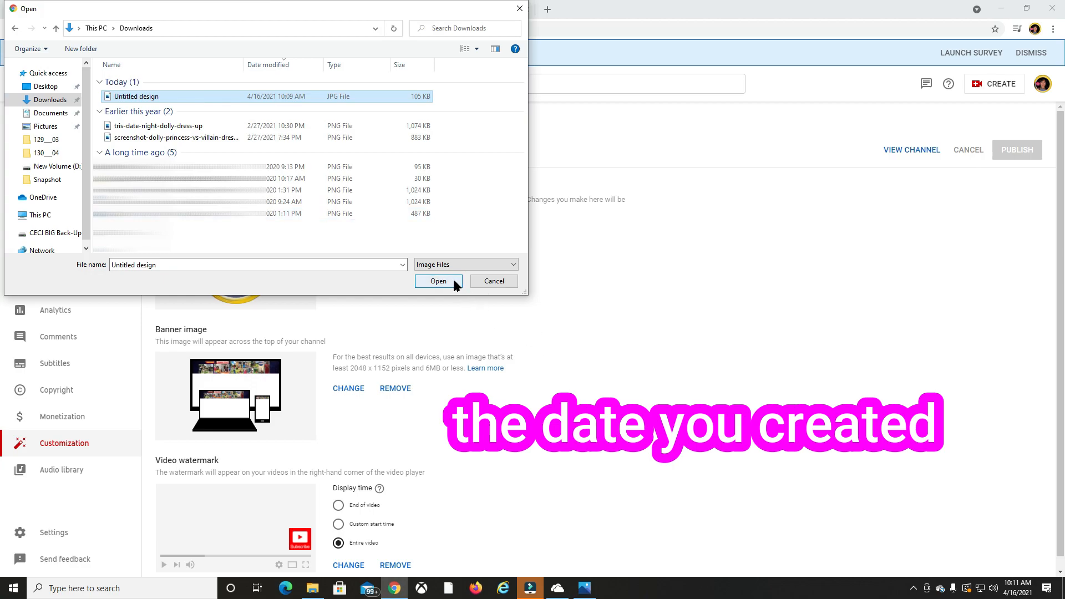
{"action": "left_click", "coordinate": [438, 282]}
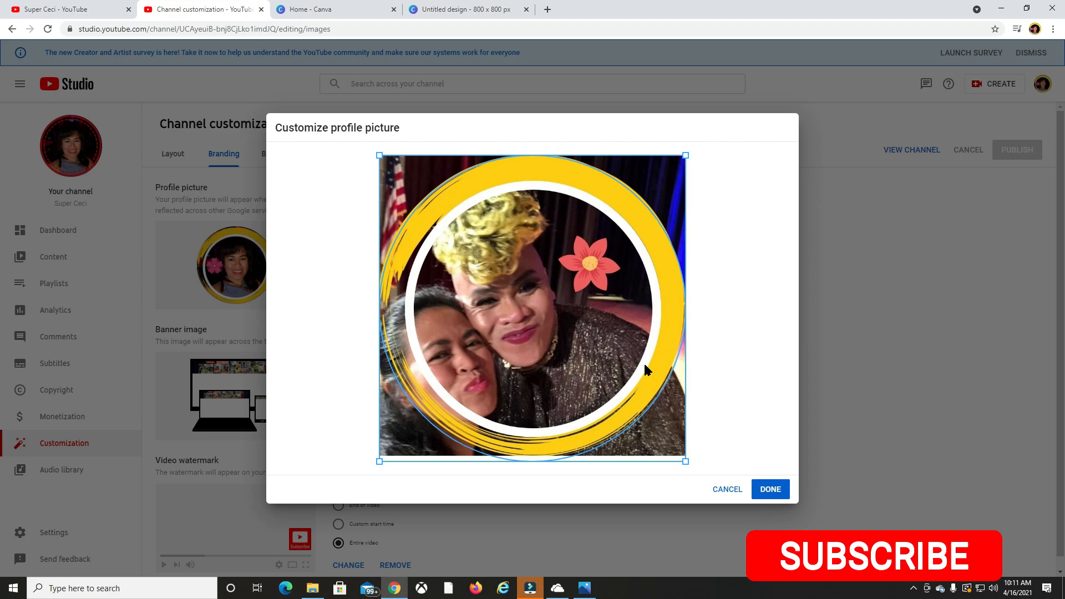
{"action": "left_click", "coordinate": [771, 490]}
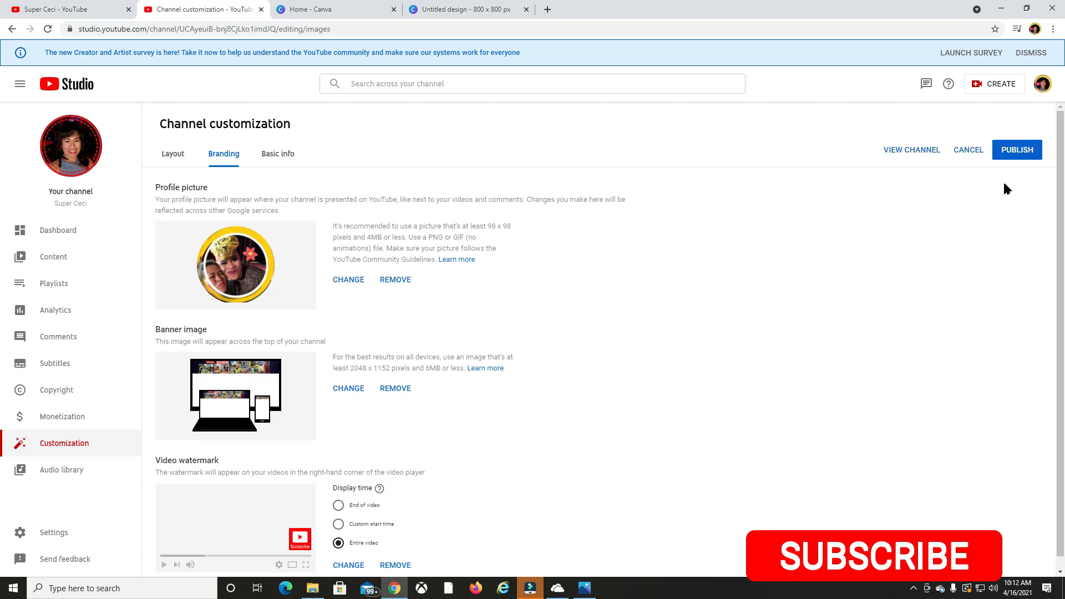
{"action": "left_click", "coordinate": [1021, 152]}
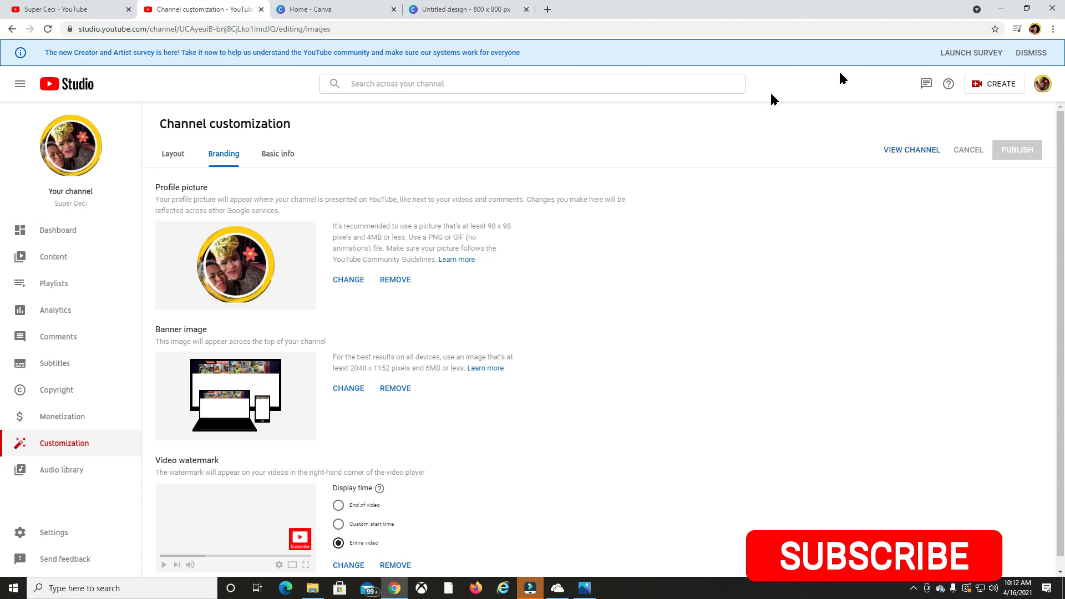
Go through the Studio dashboard to the public channel page to check the profile picture, and pause the channel trailer.
{"action": "left_click", "coordinate": [65, 231]}
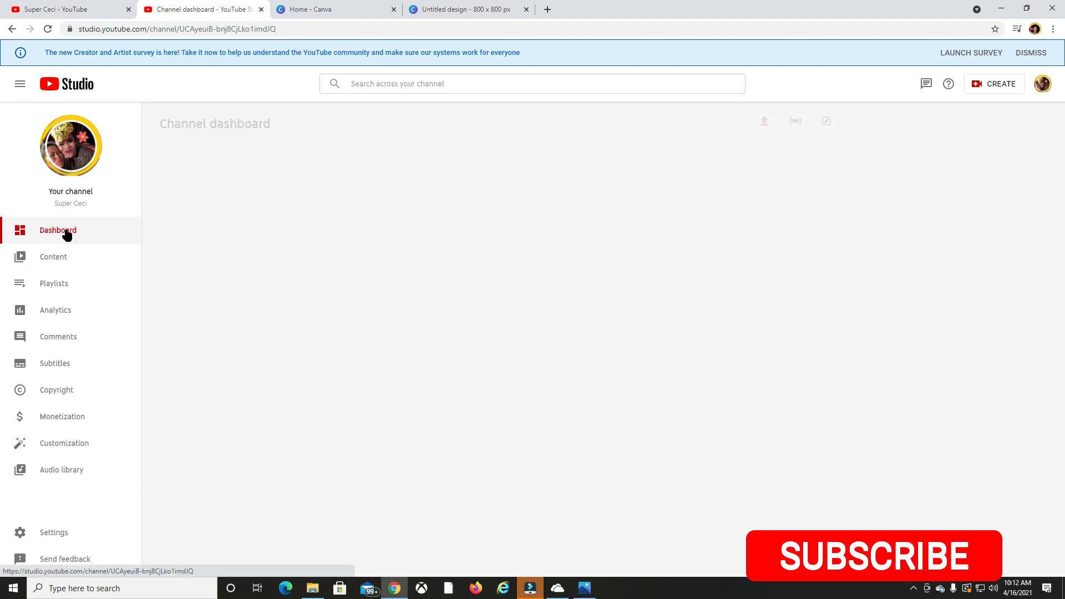
{"action": "left_click", "coordinate": [1042, 84]}
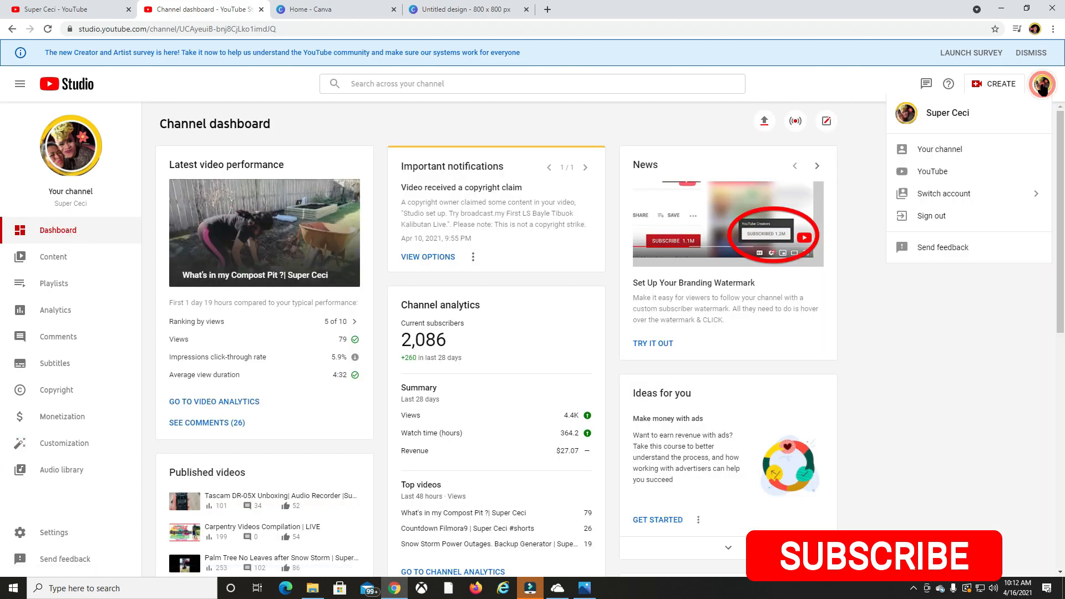
{"action": "left_click", "coordinate": [961, 151]}
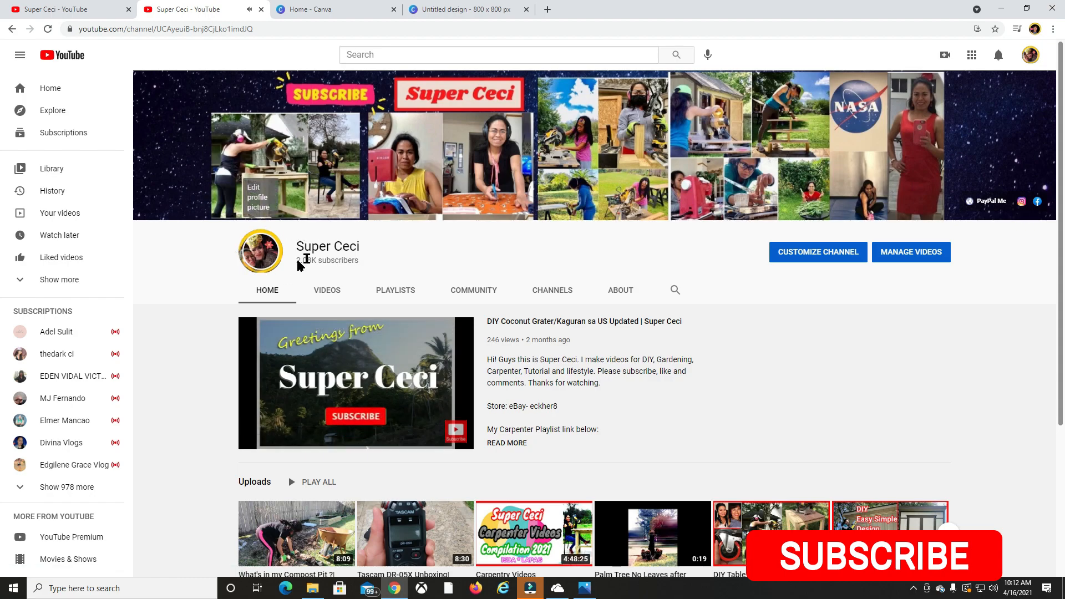
{"action": "left_click", "coordinate": [252, 439]}
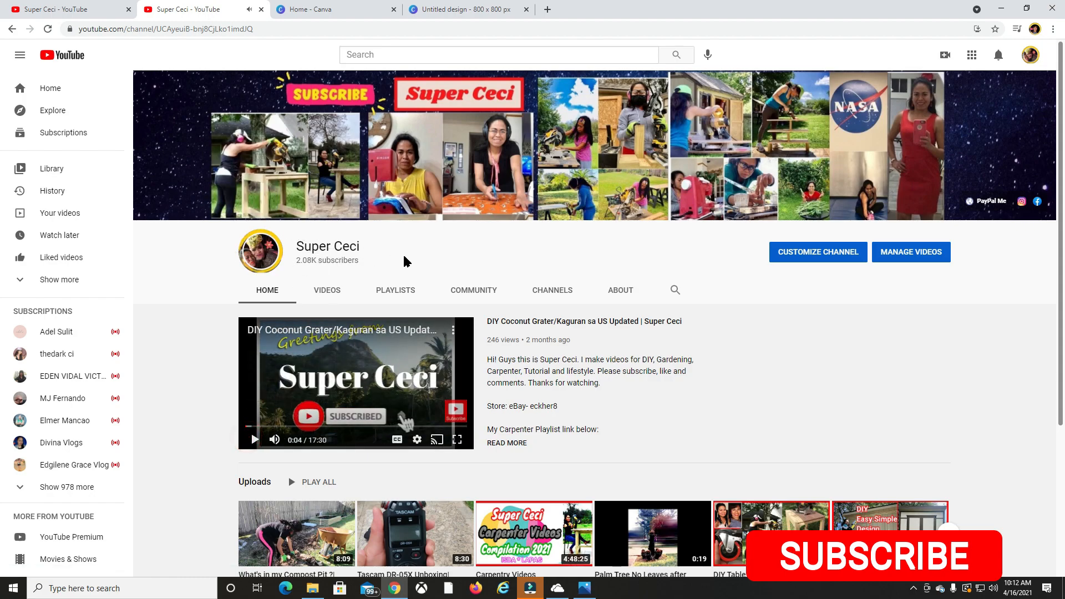